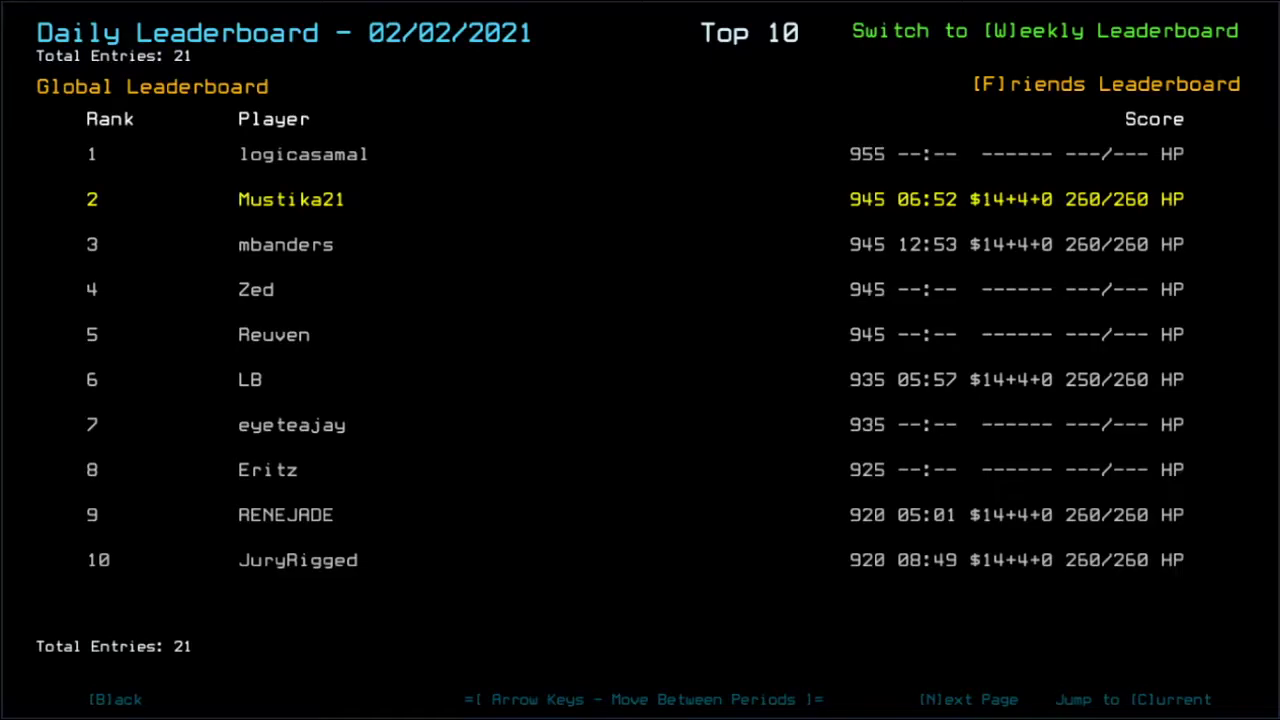
Step: View the 02/02/2021 friends leaderboard, then launch the Daily Challenge
key(f)
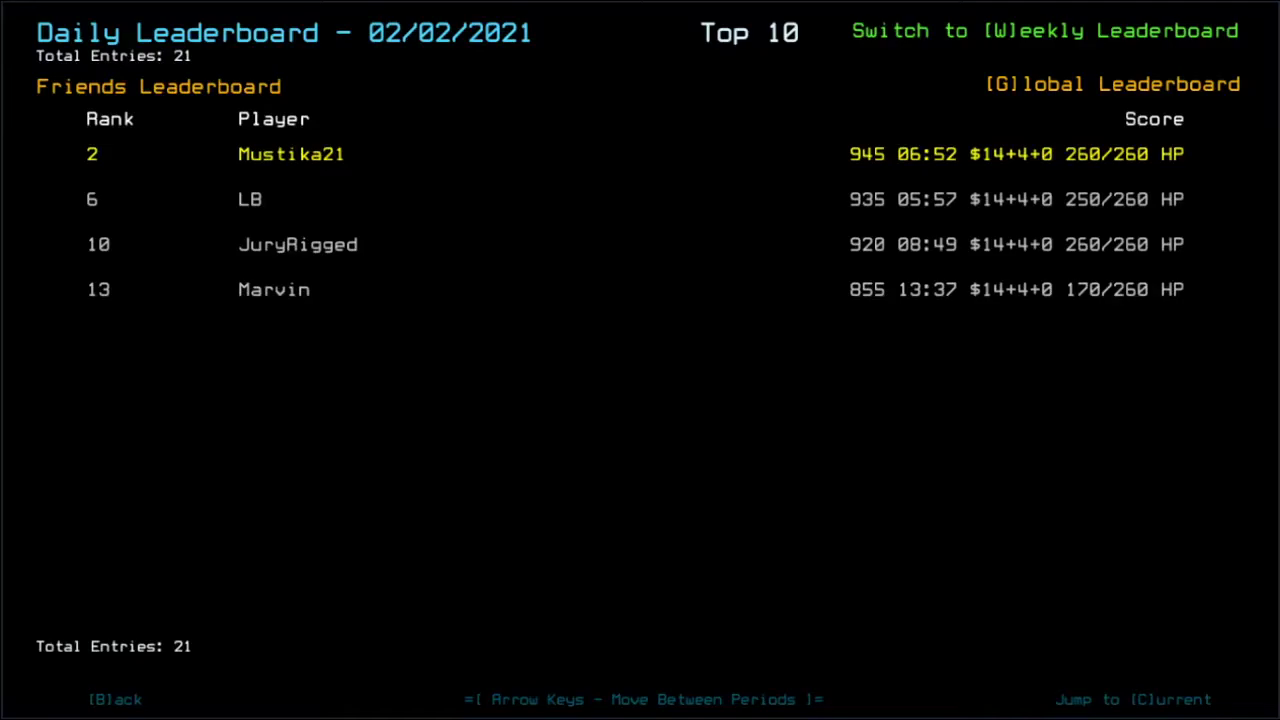
key(b)
key(d)
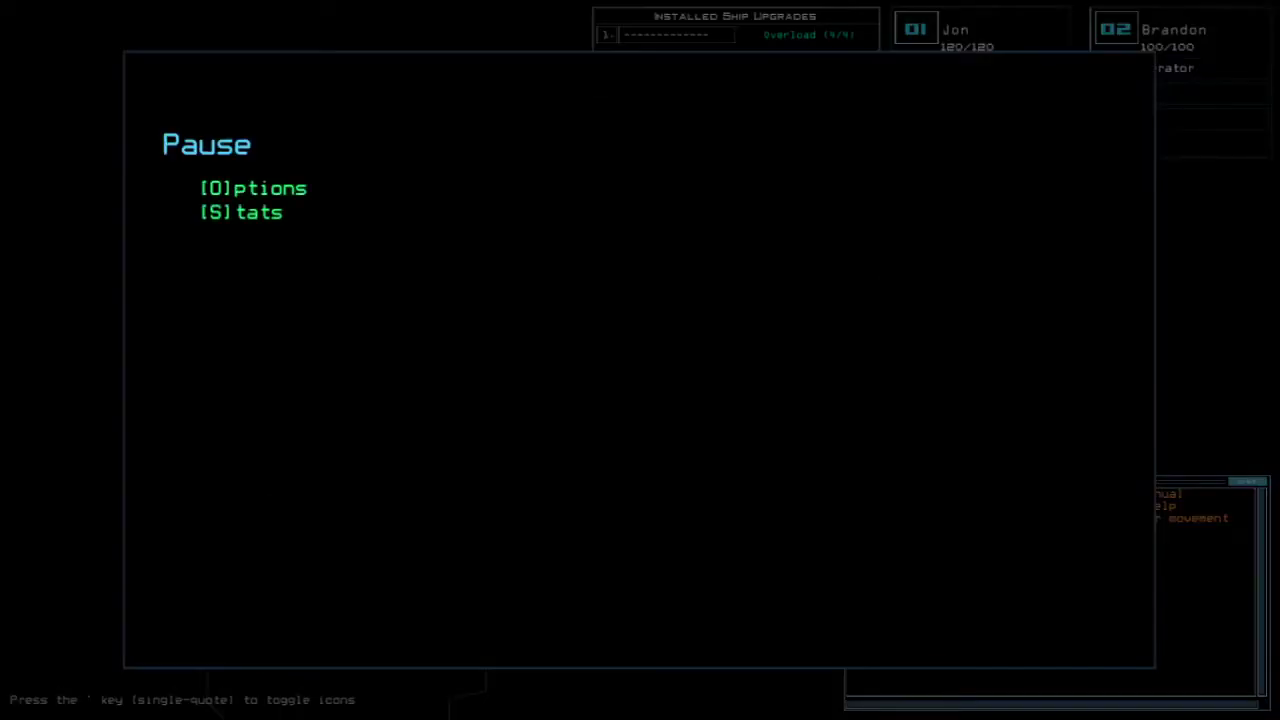
Step: Set graphics Far View to Simple and Clutter to Few, then resume play
key(o)
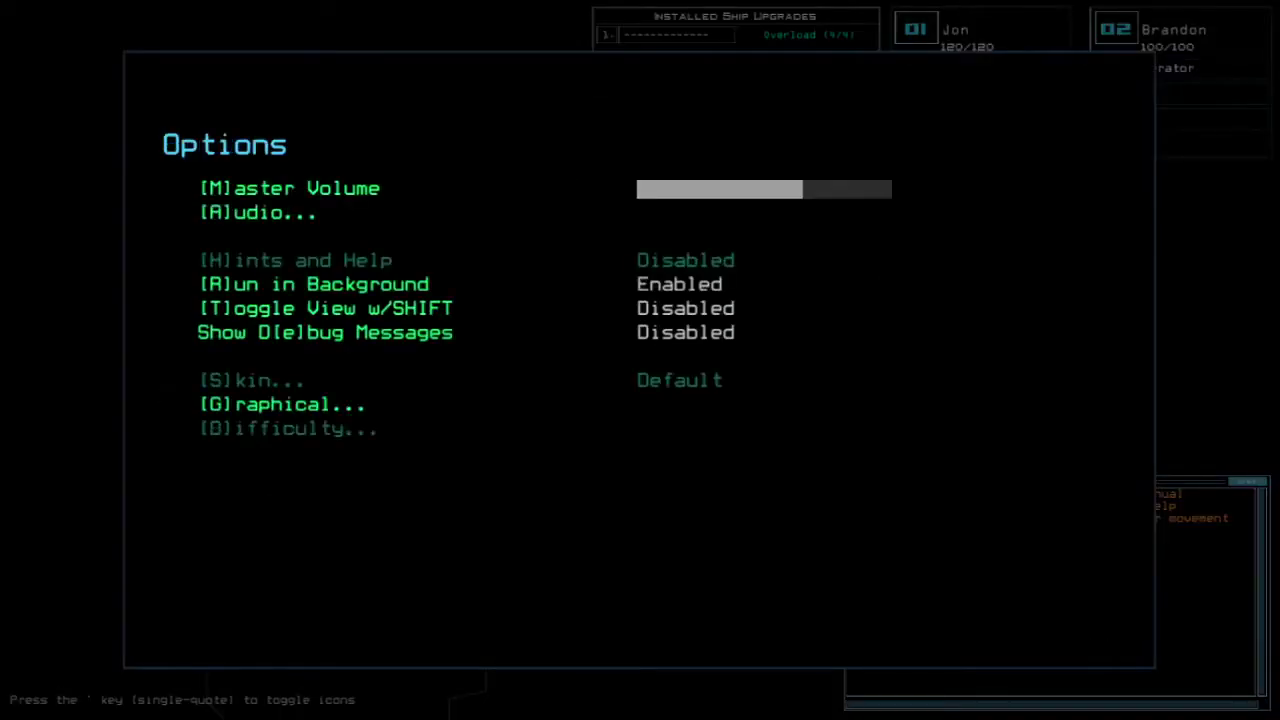
key(g)
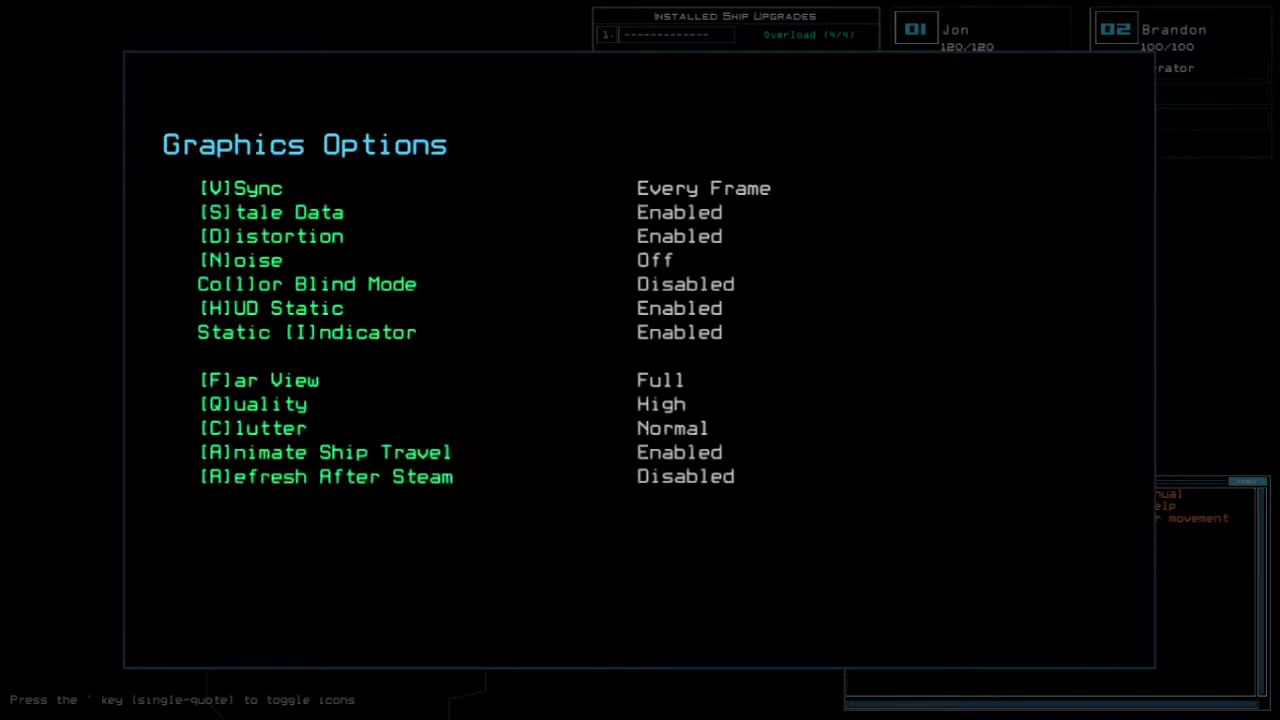
key(f)
key(c)
key(b)
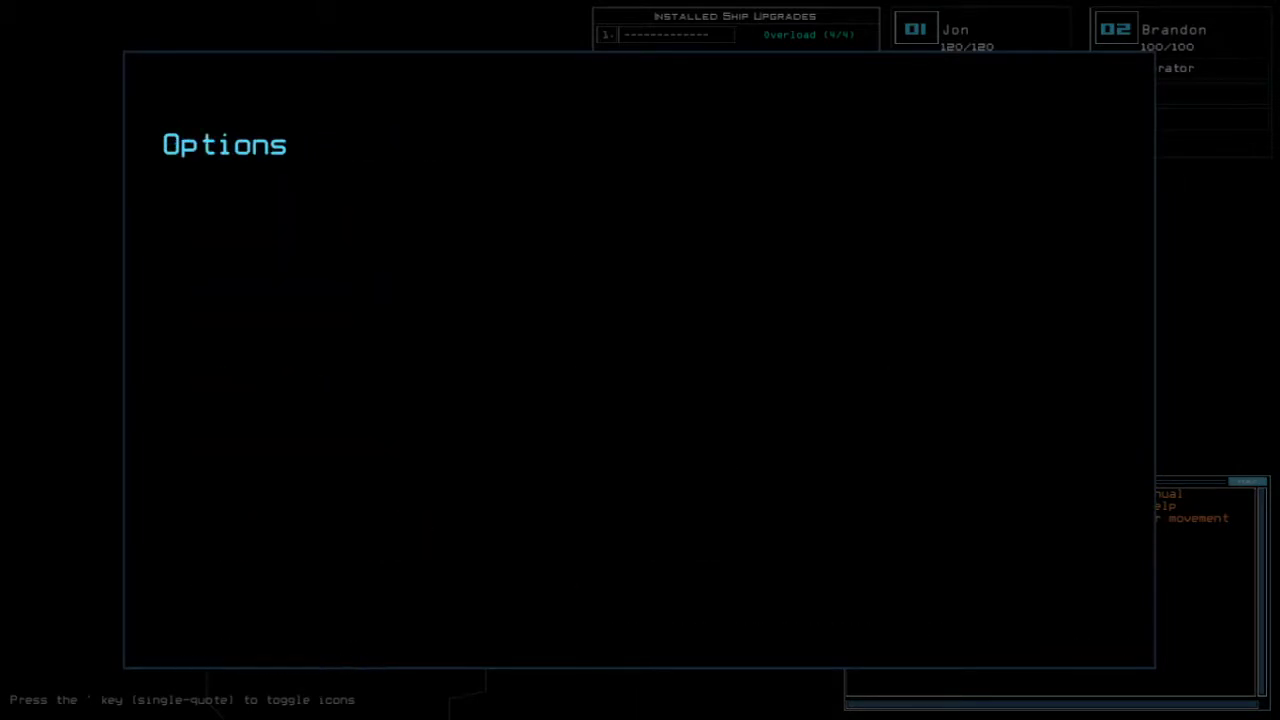
key(b)
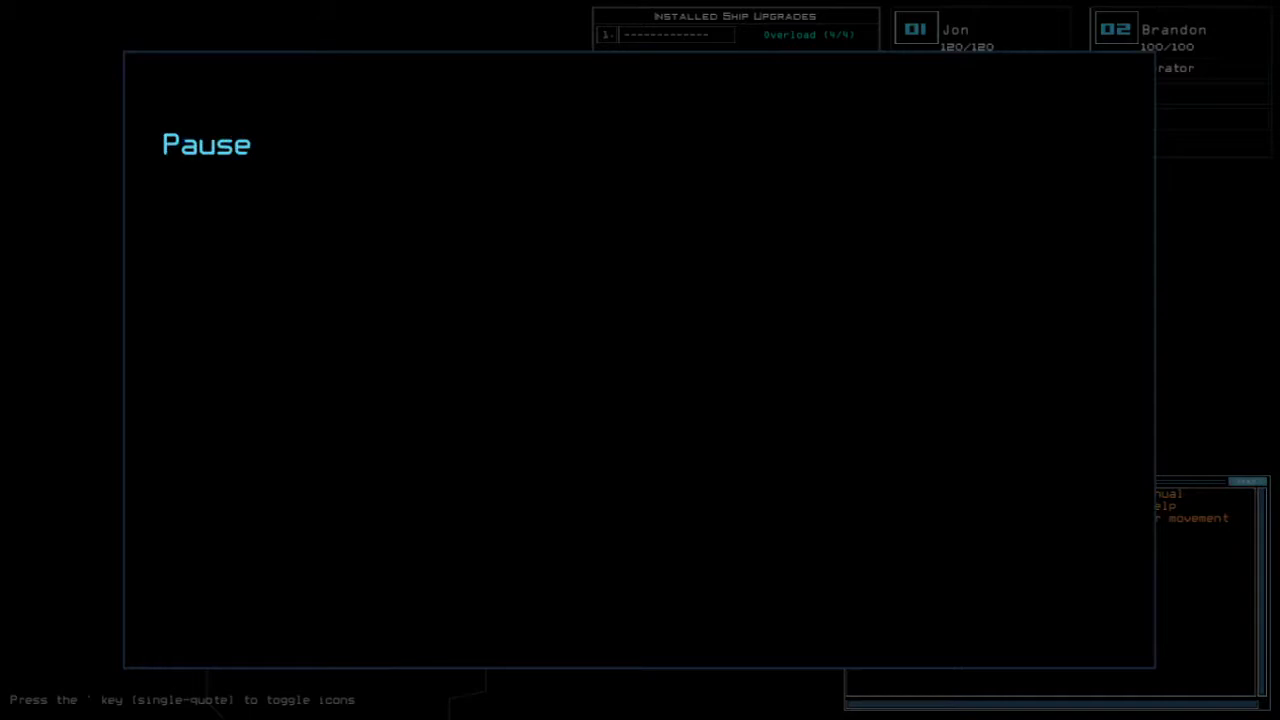
key(b)
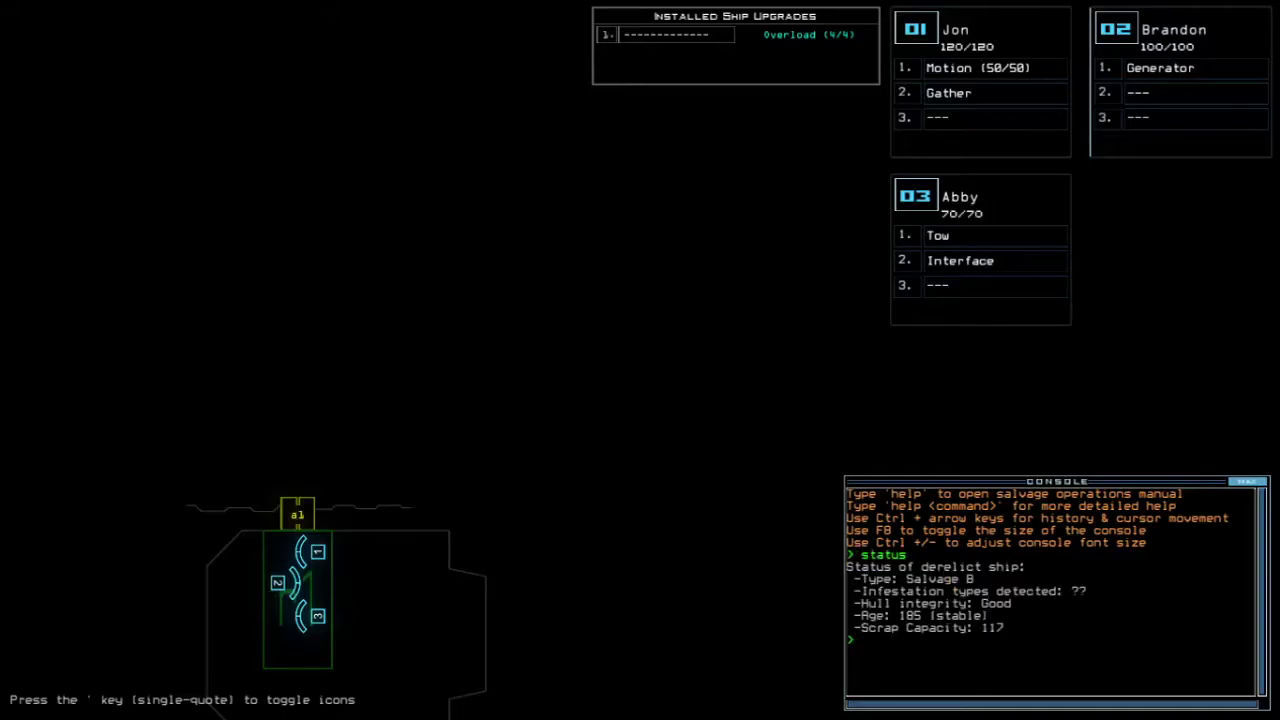
Step: Swap modules between drones so Motion moves into Abby's first slot
key(Tab)
text(swap)
key(Return)
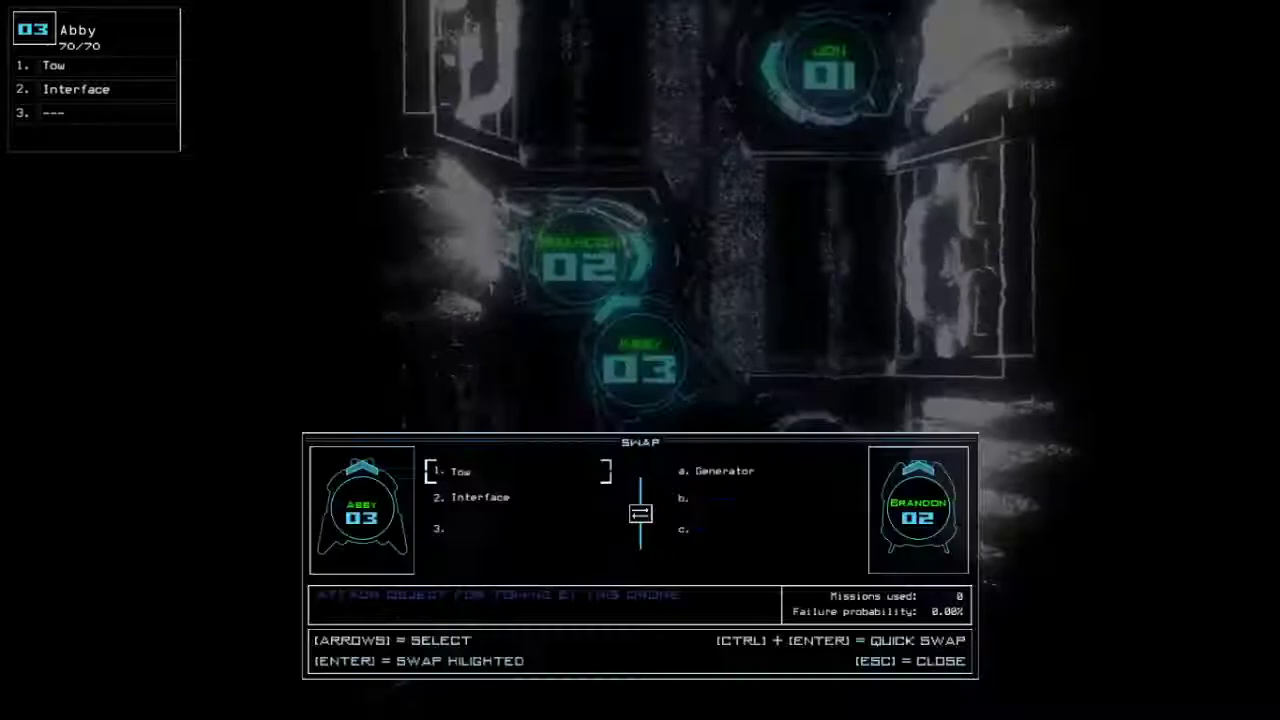
key(Escape)
text(swap)
key(Return)
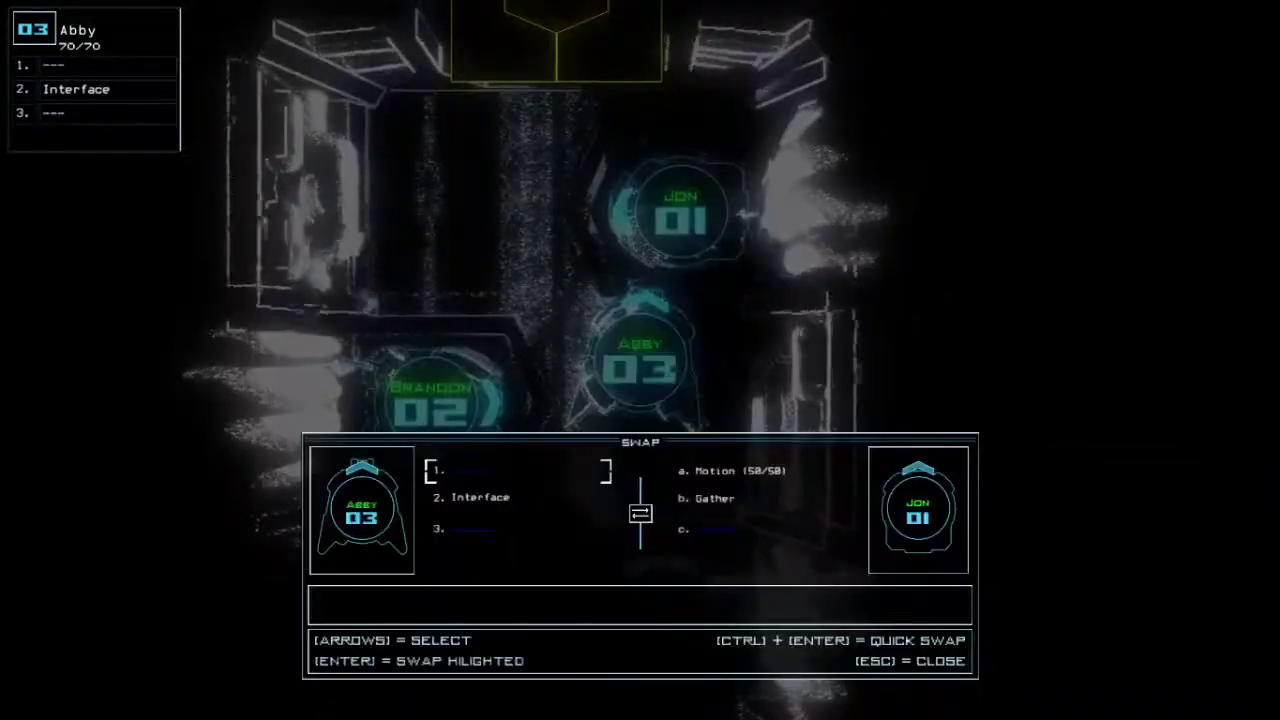
key(Return)
key(Escape)
Step: Cycle through drones 1, 2 and 3, then start the mission with go
key(1)
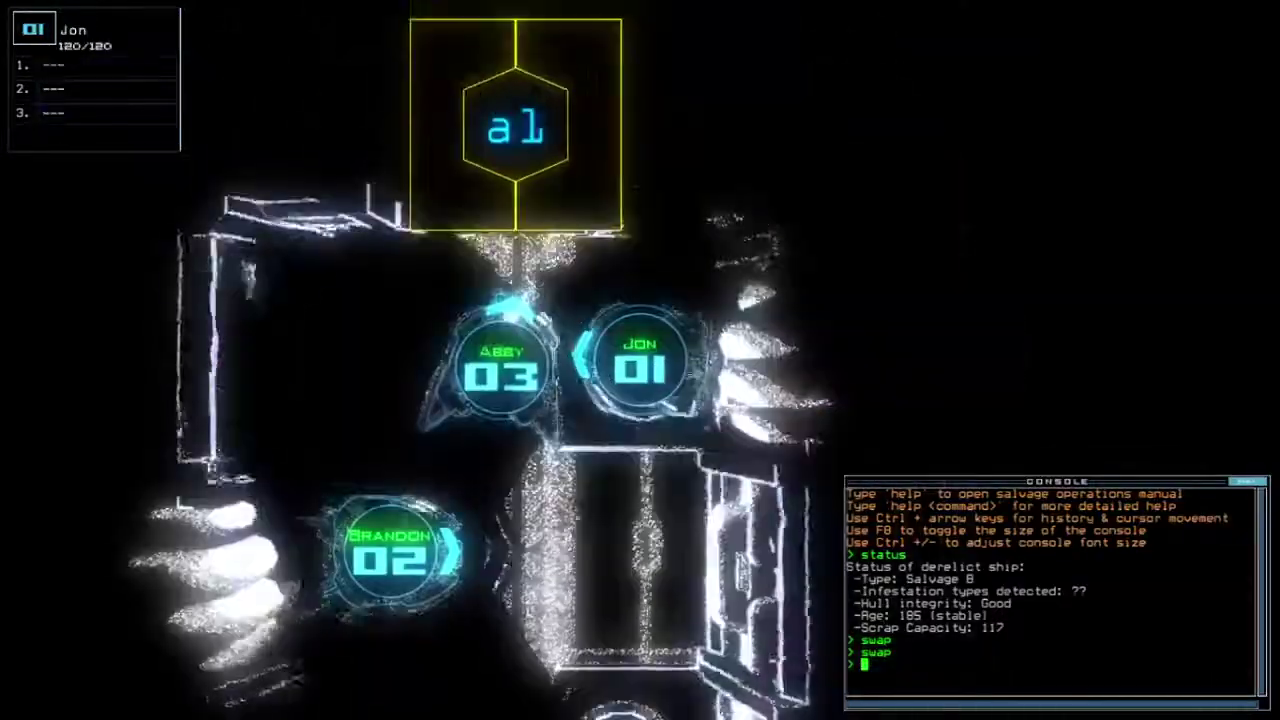
key(2)
key(3)
text(go)
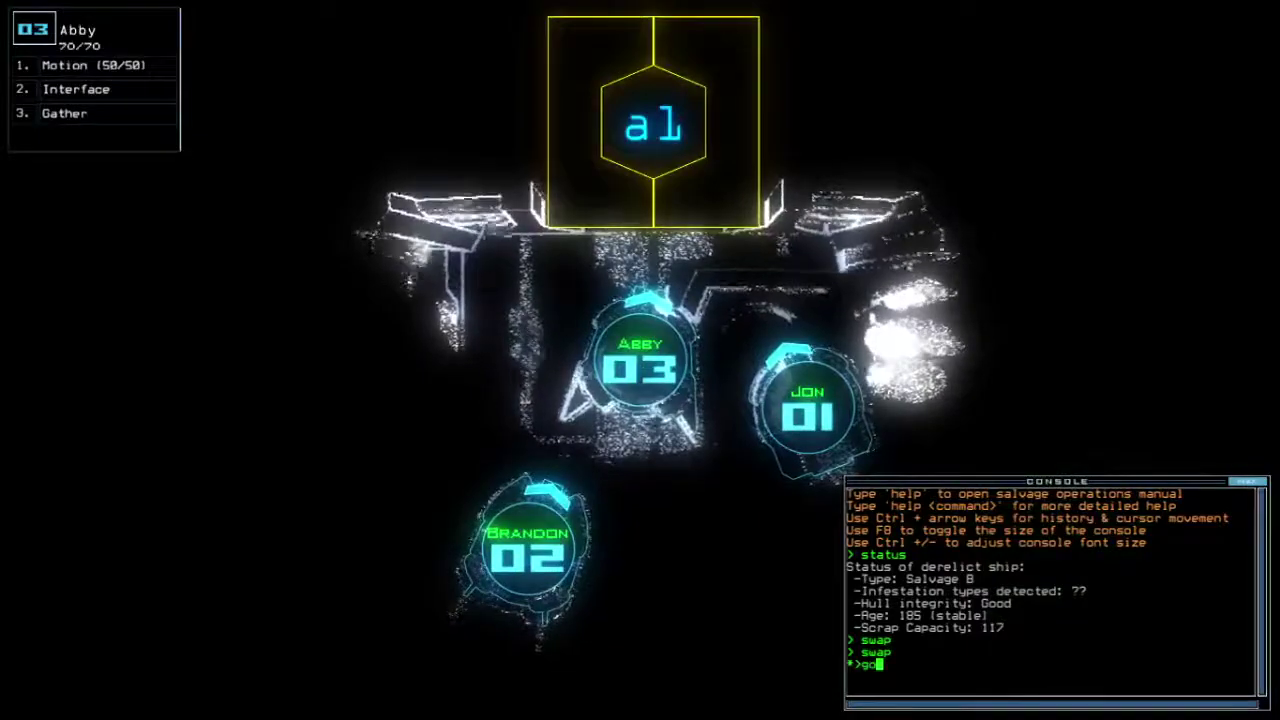
key(Return)
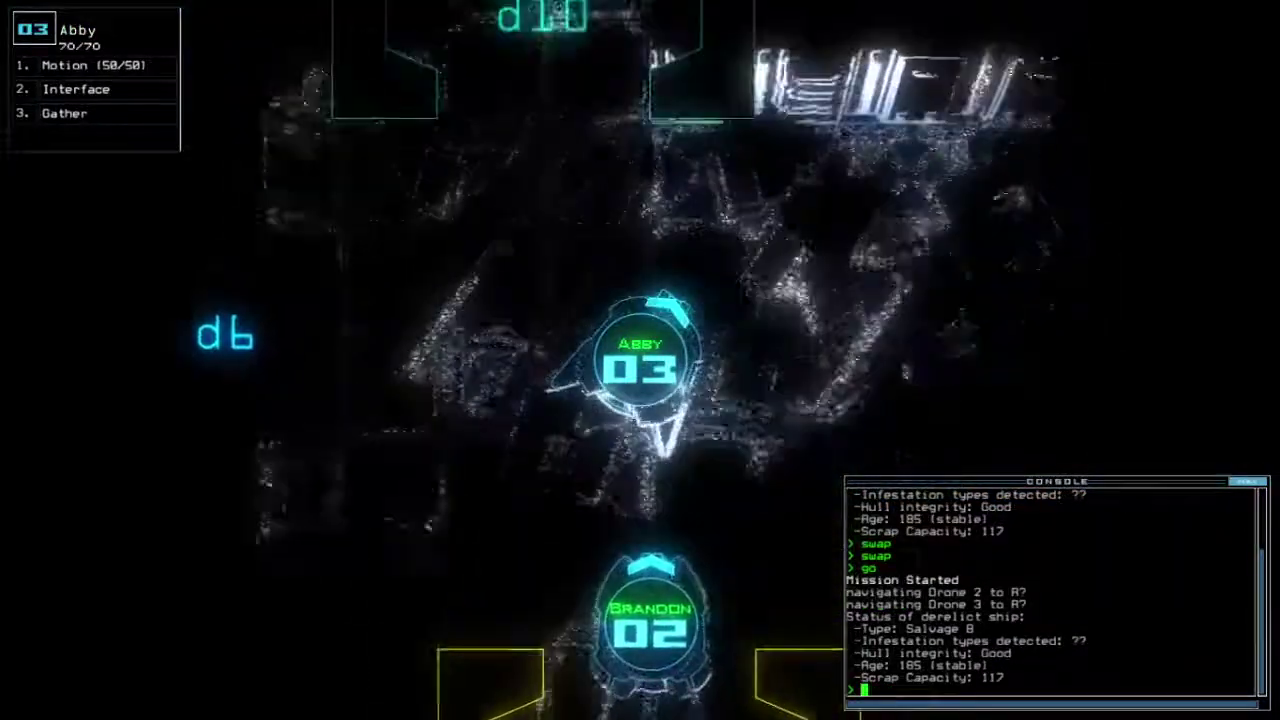
text(g)
Step: Gather scrap, power the generator and run a motion scan
key(Return)
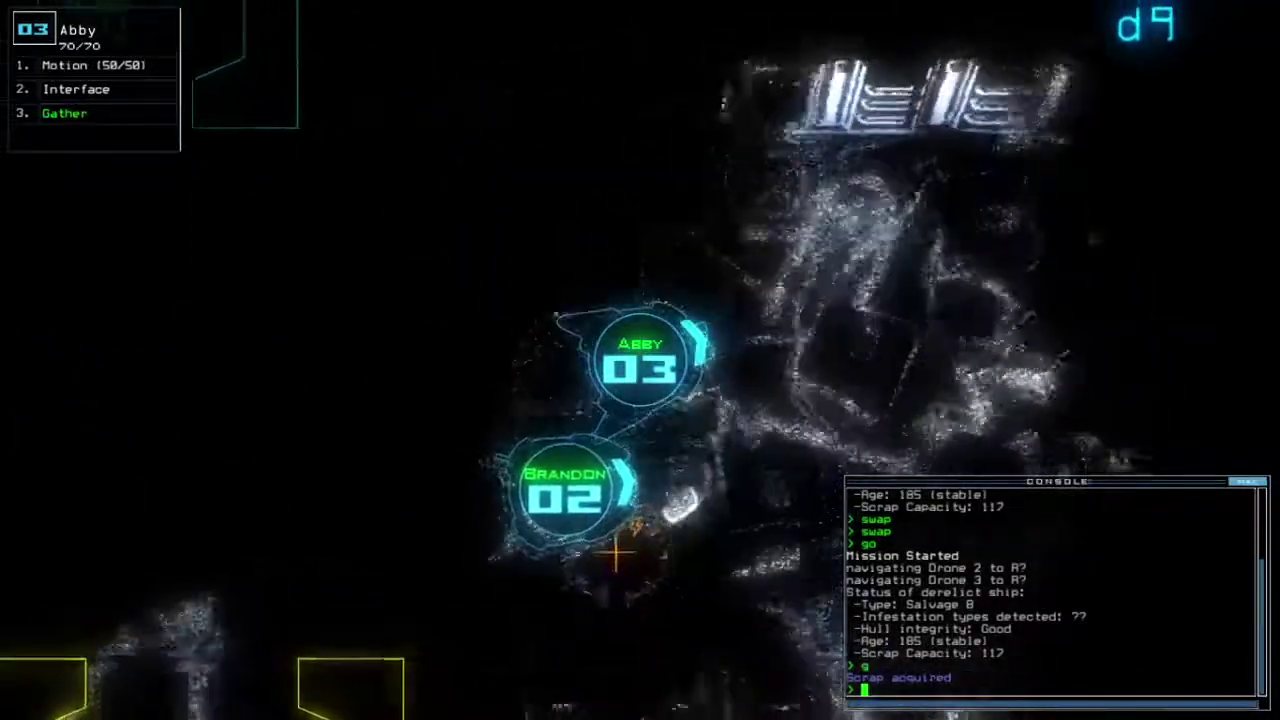
key(space)
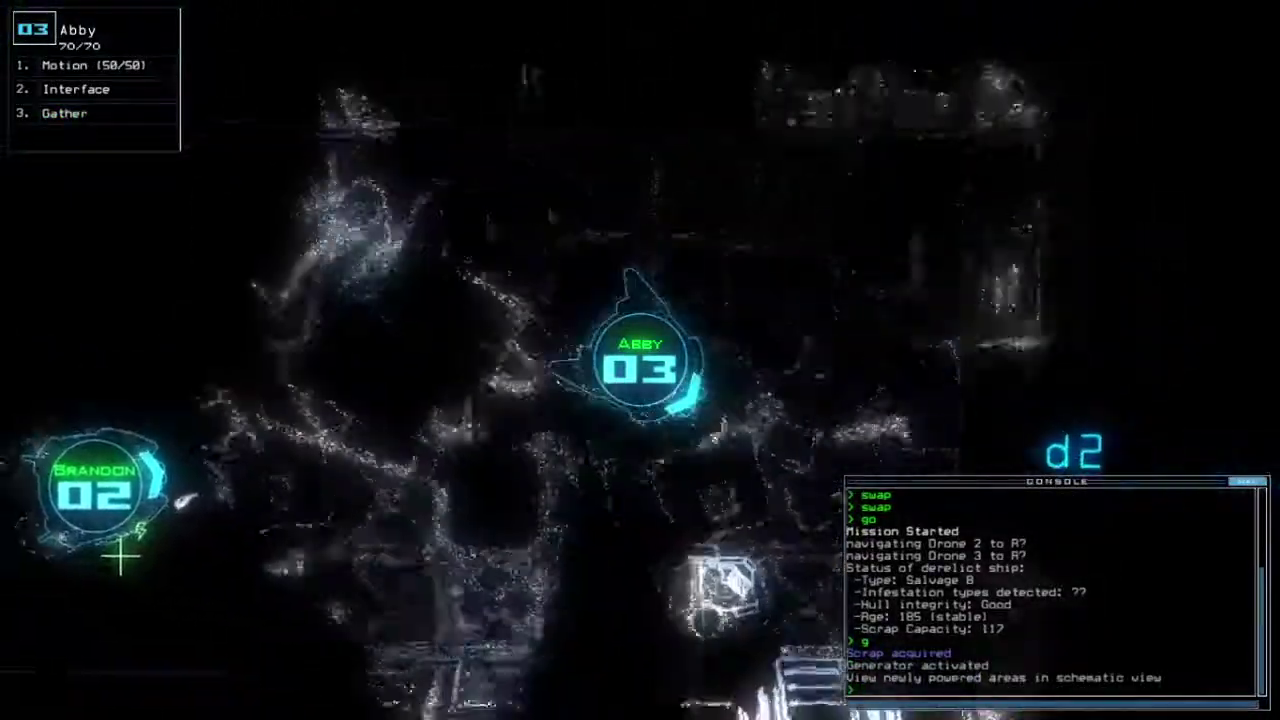
text(motion)
key(Return)
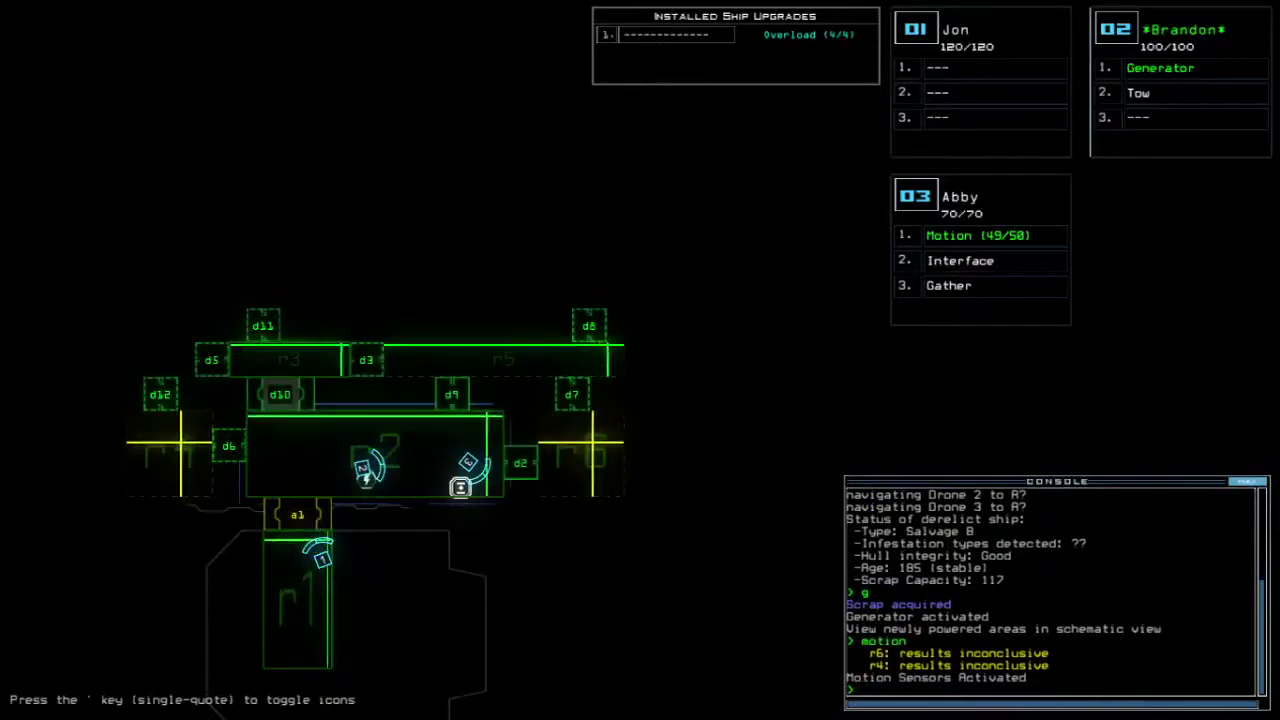
key(space)
text(d)
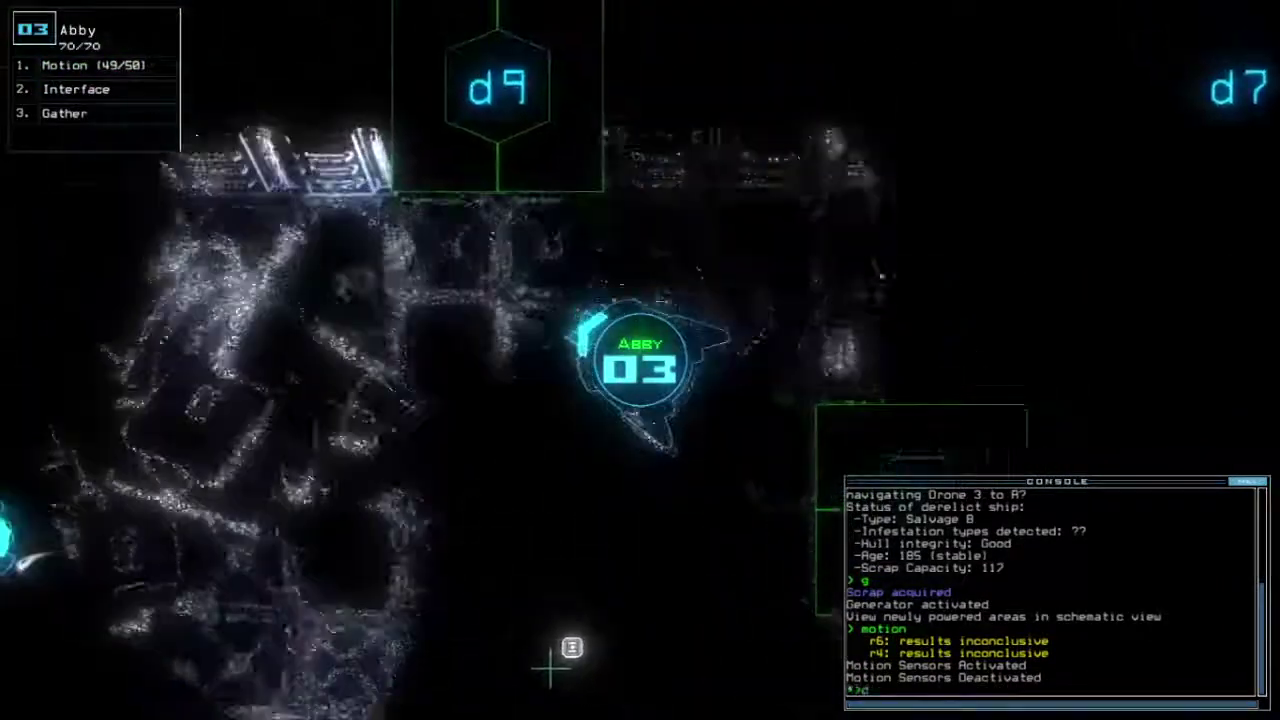
text(9)
Step: Move Abby through door d9, open d8 and rescan, then switch to Jon
key(Return)
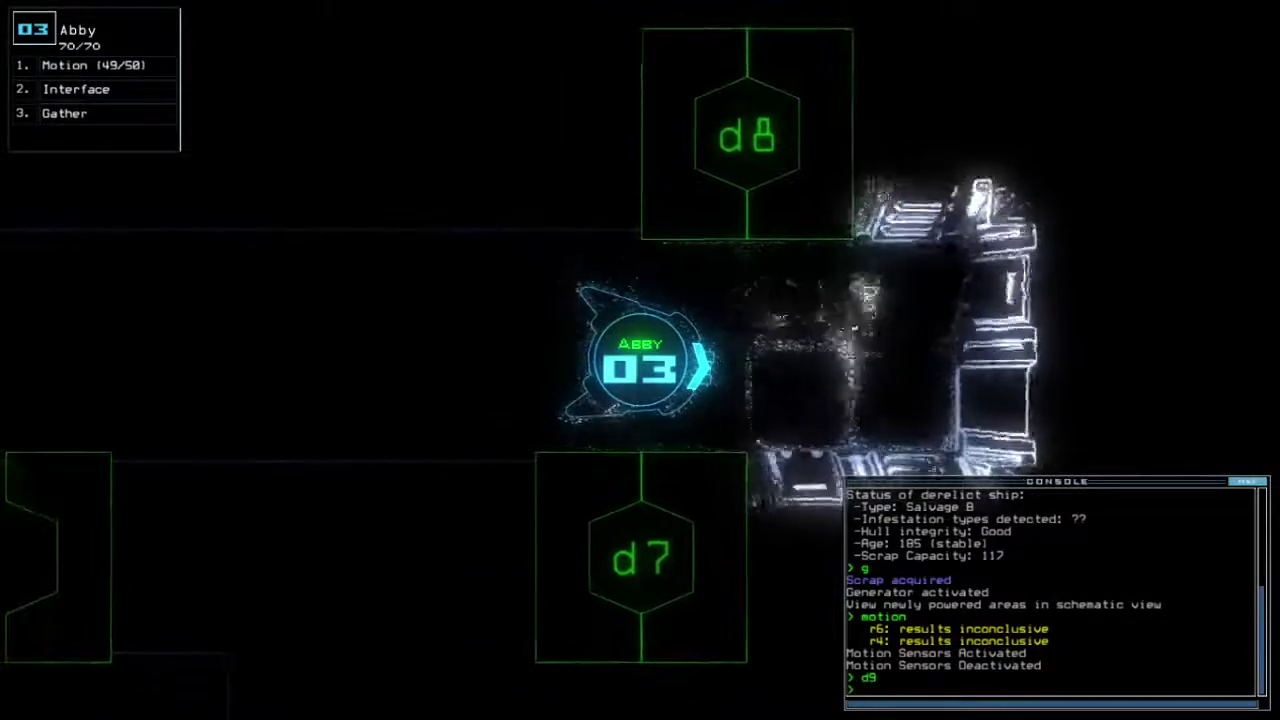
text(d8)
key(Return)
text(motion)
key(Return)
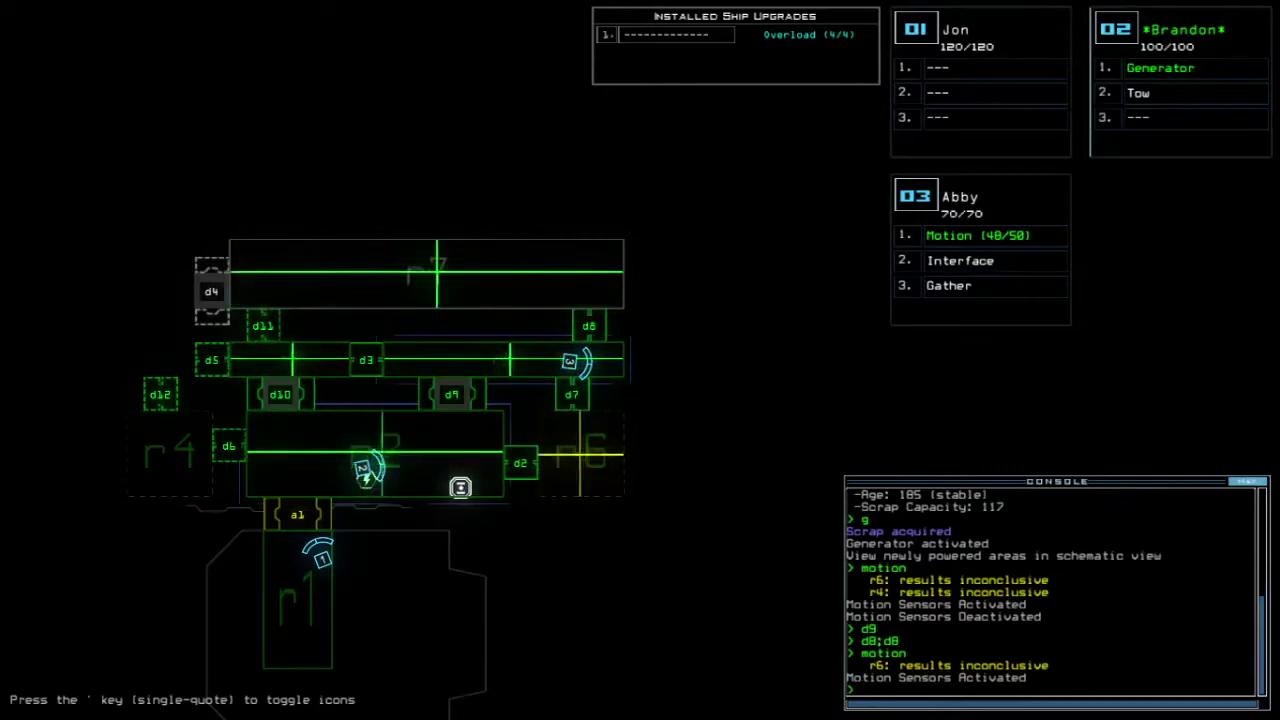
key(1)
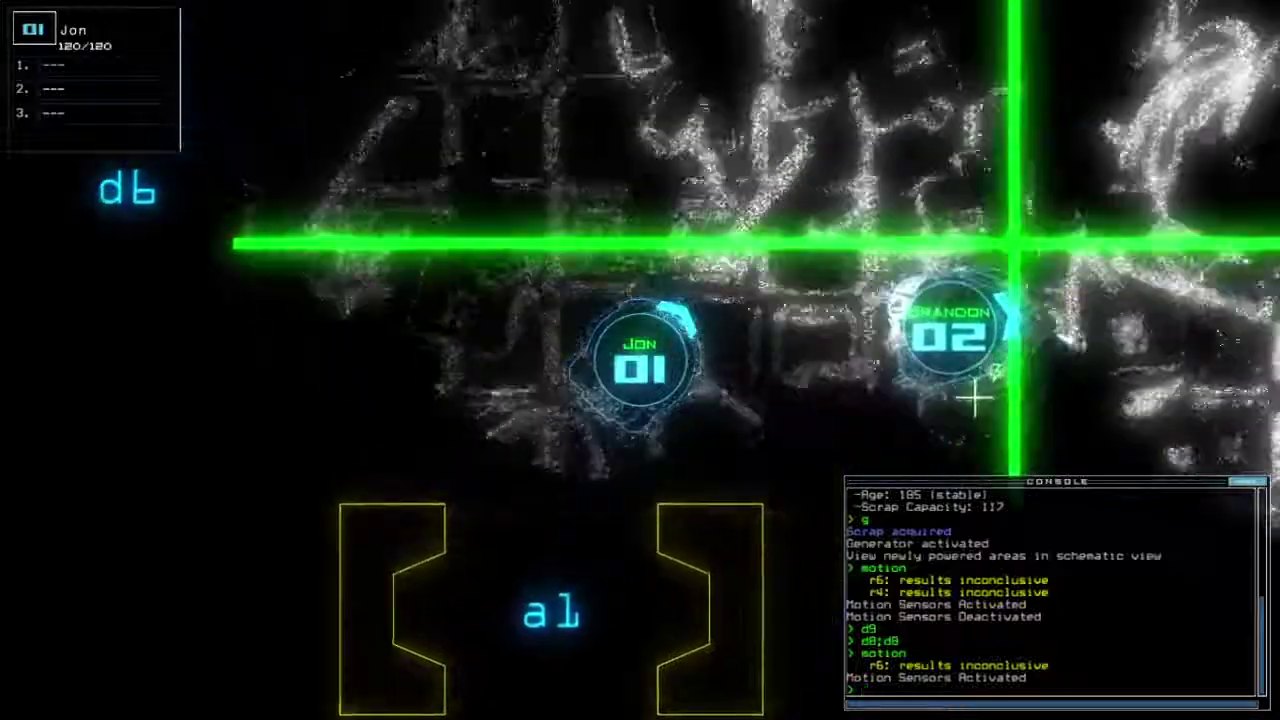
text(swap)
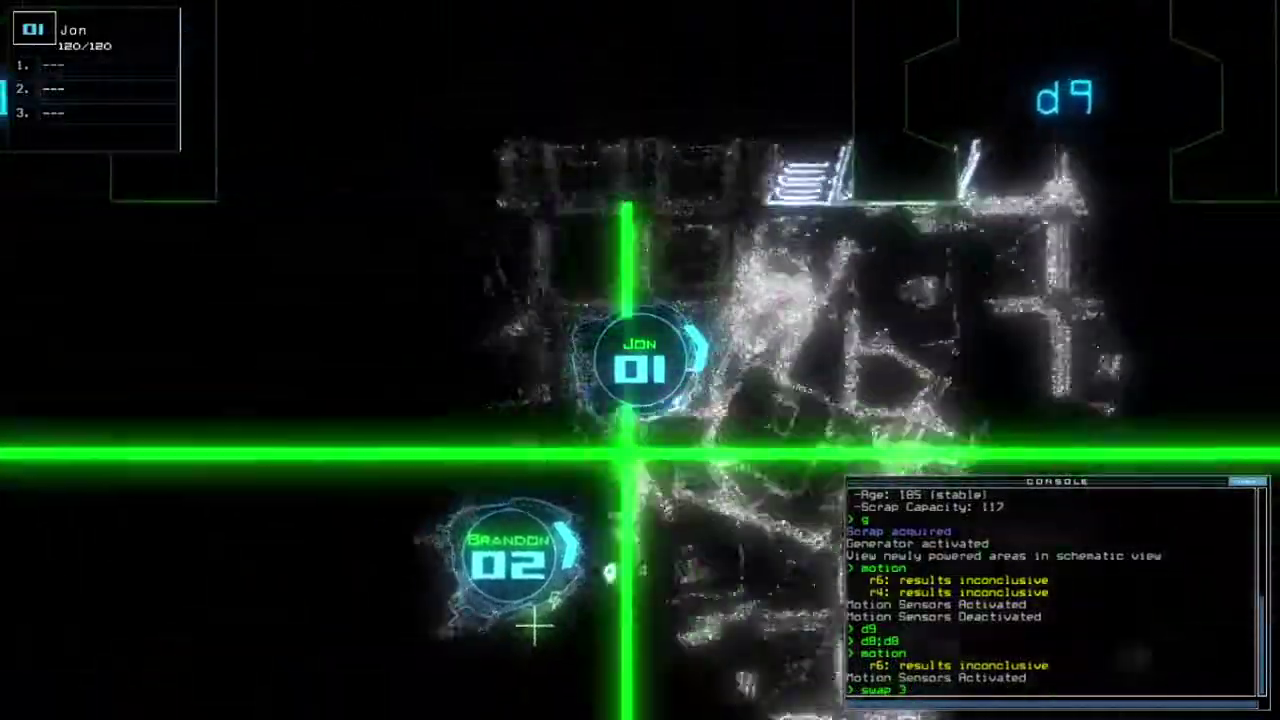
text( 3)
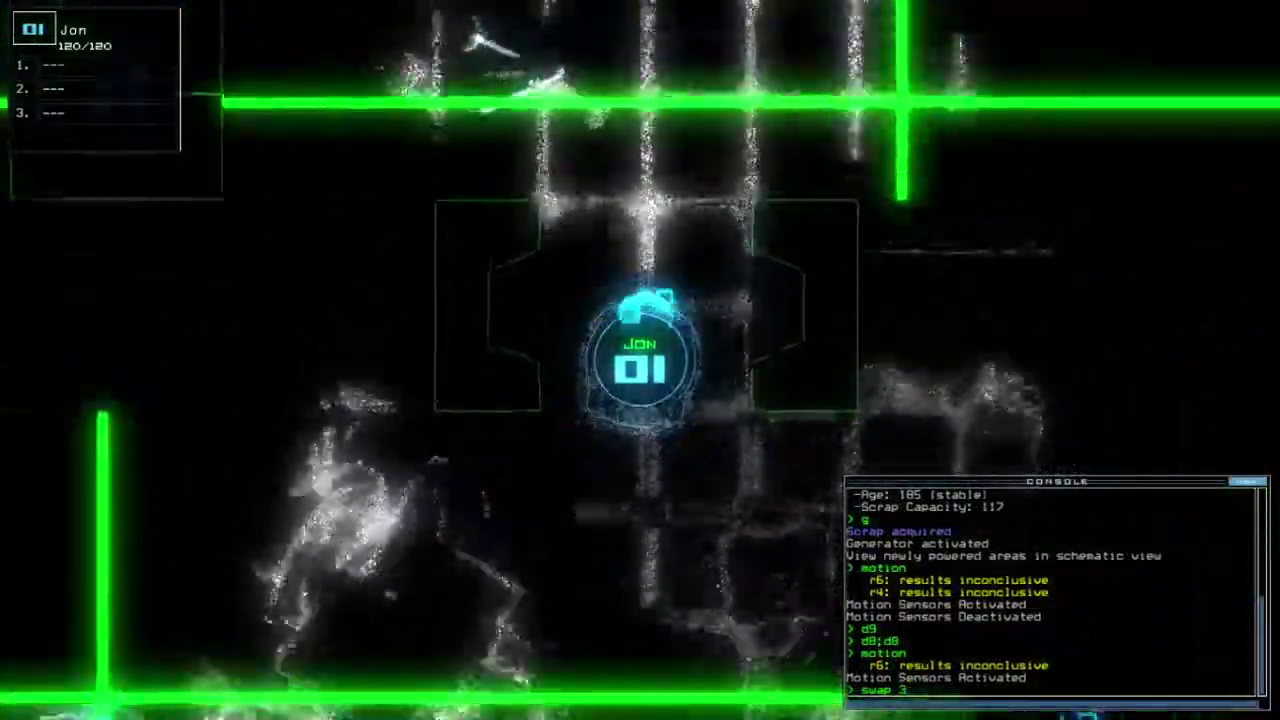
Step: Swap the Interface module into Jon's first slot
key(Return)
key(Return)
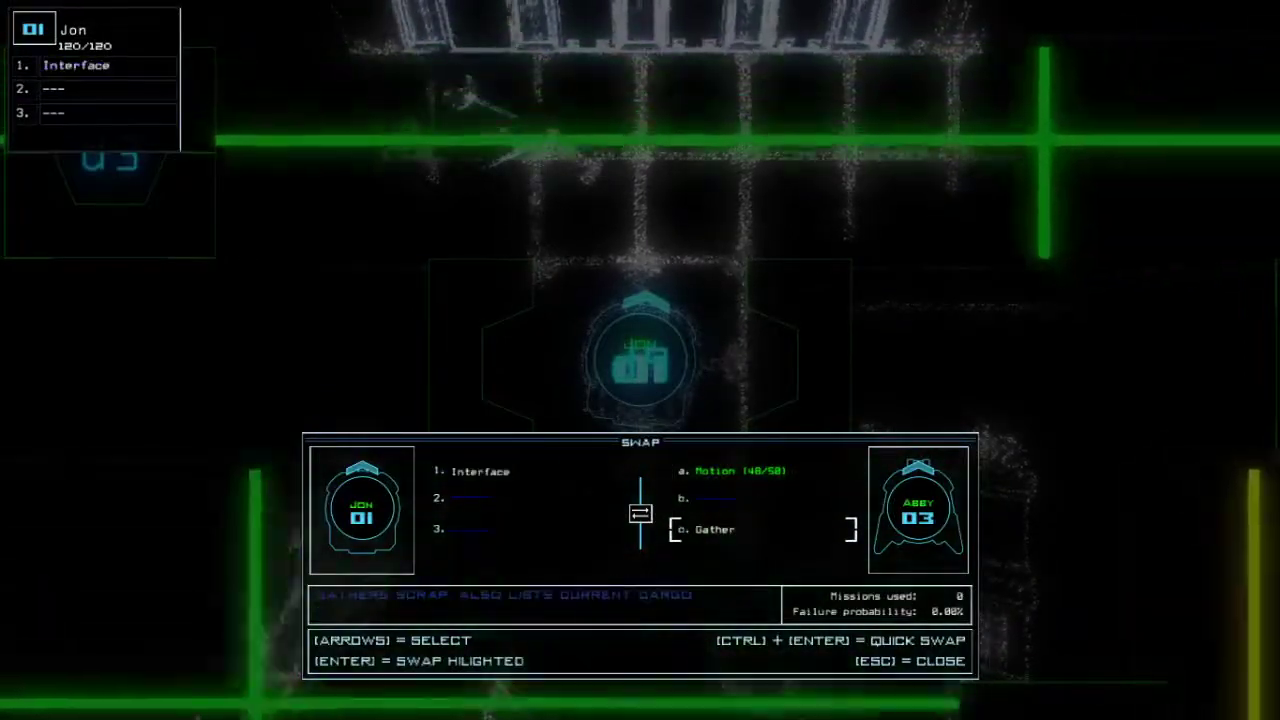
key(Escape)
text(d9)
key(Return)
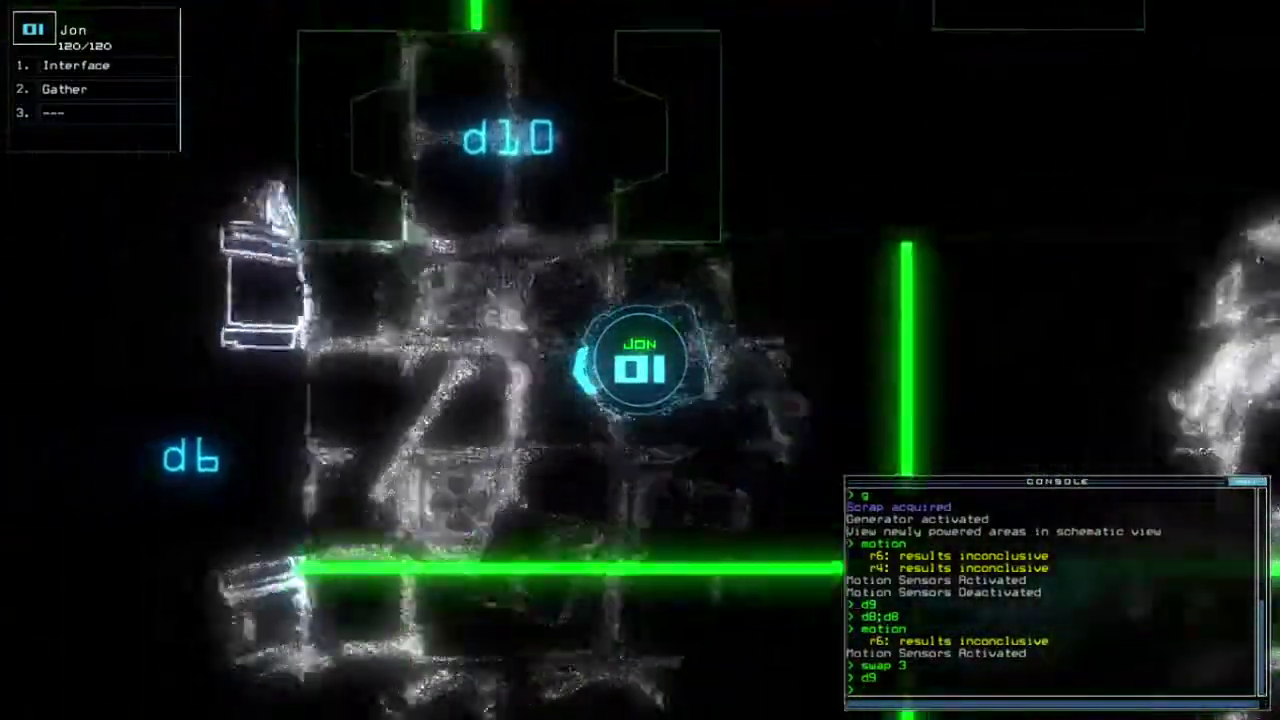
key(space)
key(1)
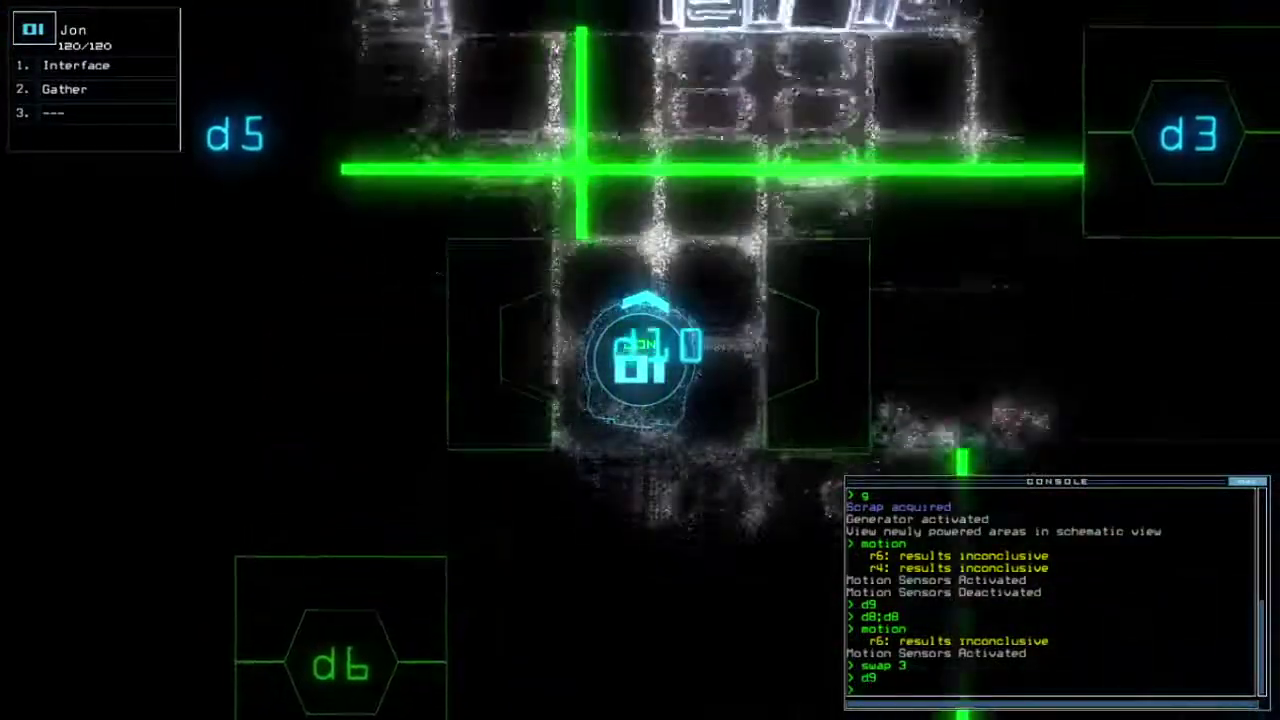
key(space)
key(space)
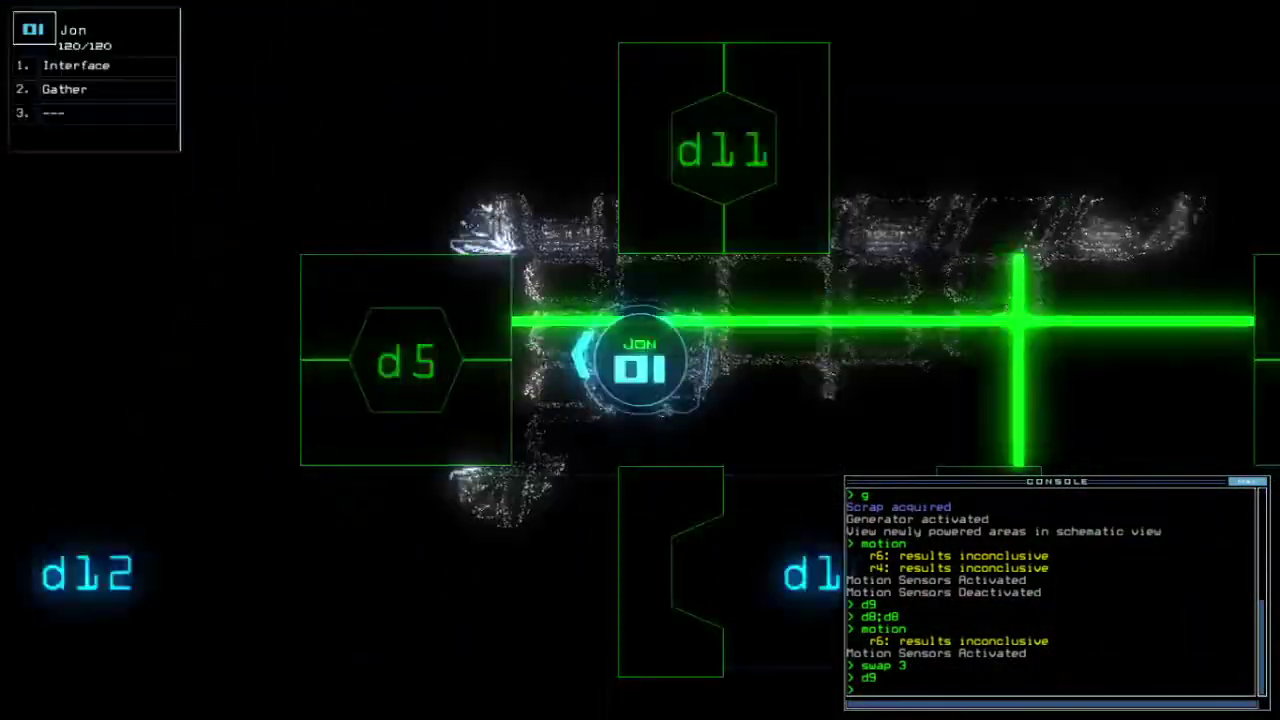
text(d5;d5)
Step: Open doors d5 and d3 and run a motion scan showing r8 inconclusive
key(Return)
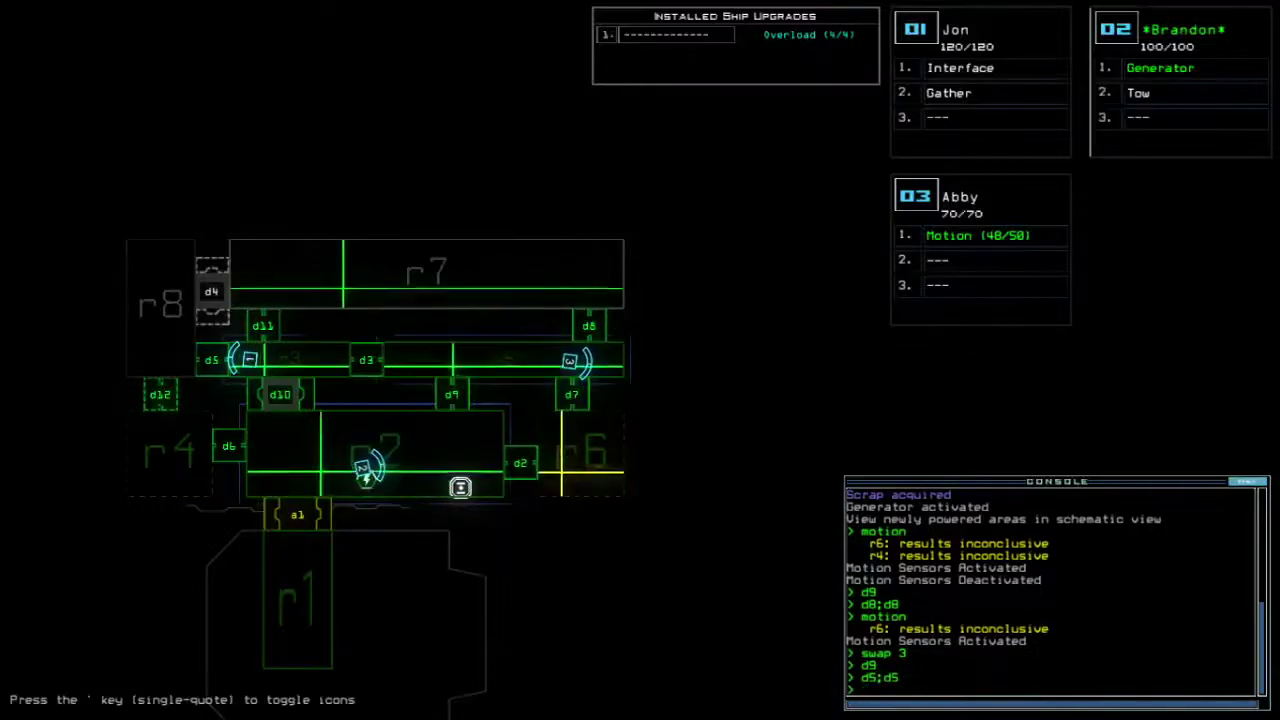
text(3d3)
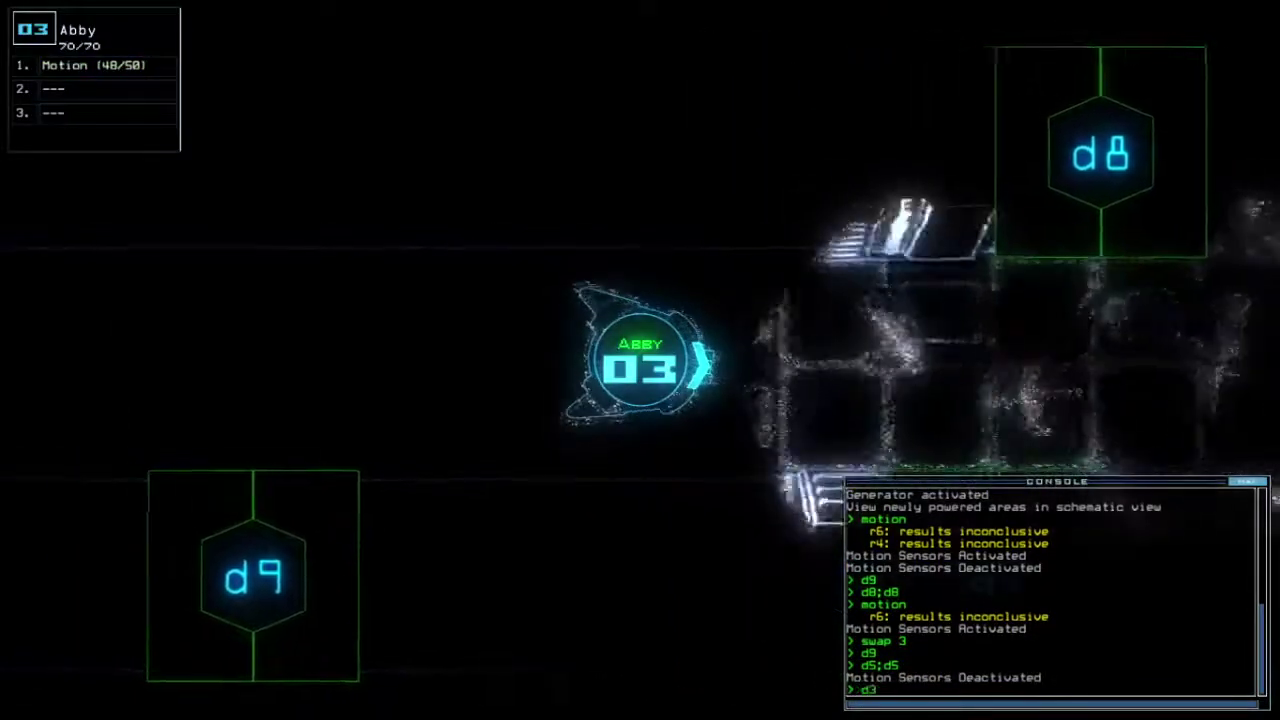
key(Return)
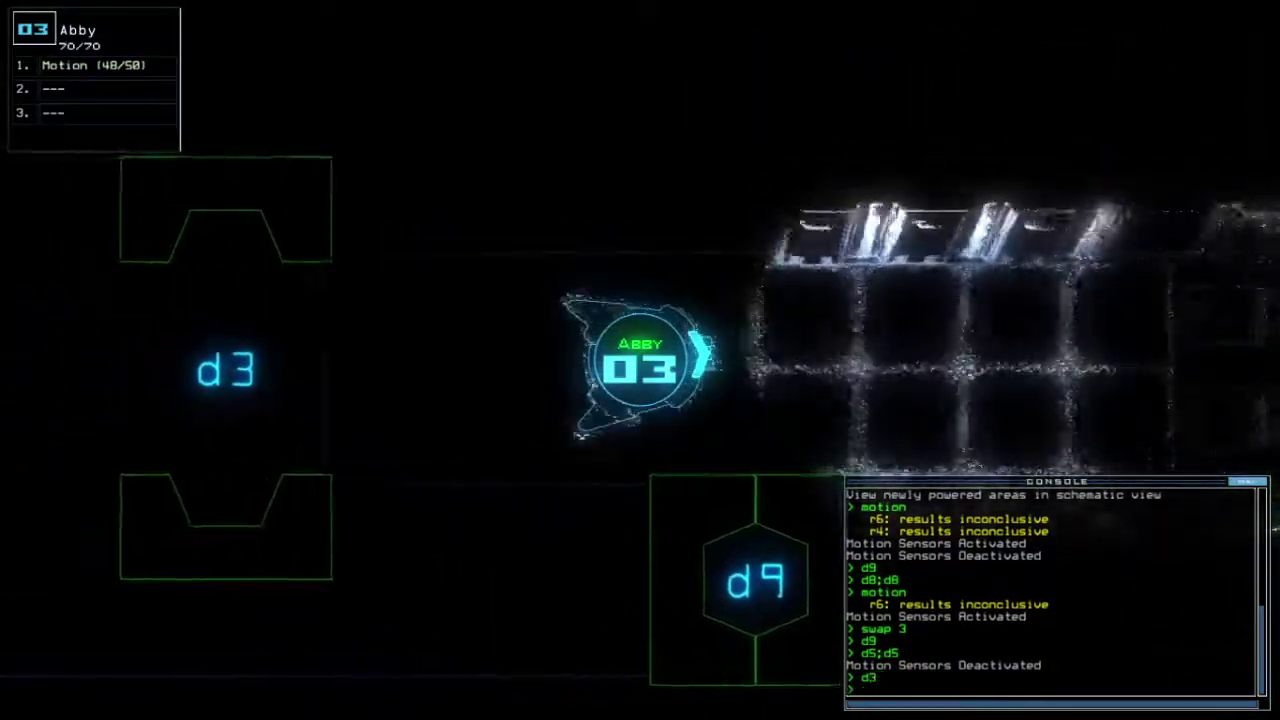
text(motion)
key(Return)
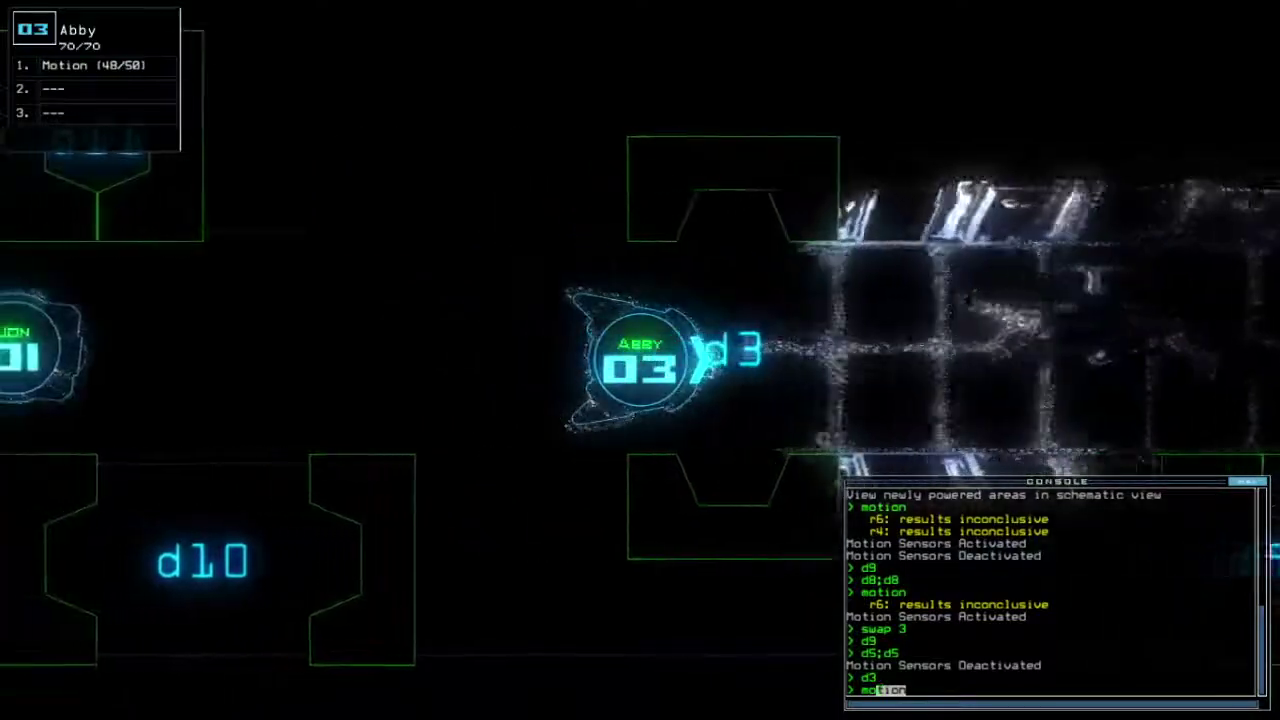
text(swap)
key(Return)
Step: Send Jon's drone back to room r1 and switch to Abby
key(Right)
key(Down)
key(Escape)
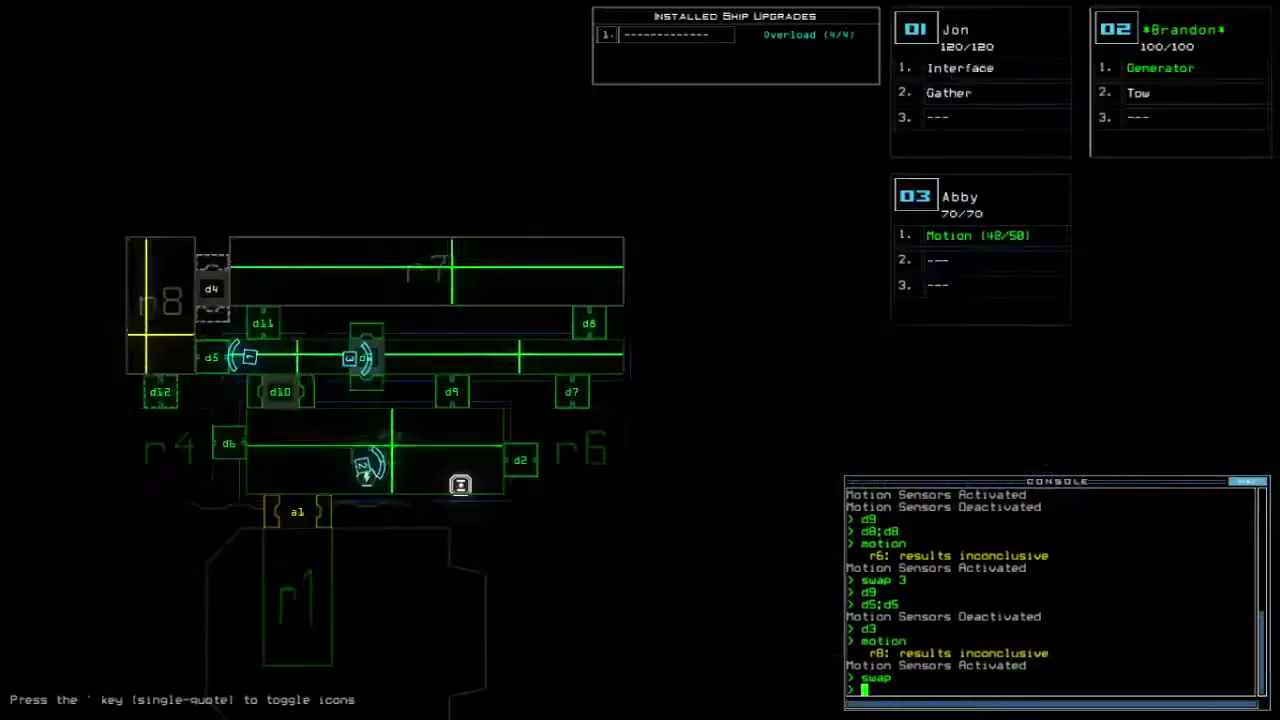
text(1)
key(Return)
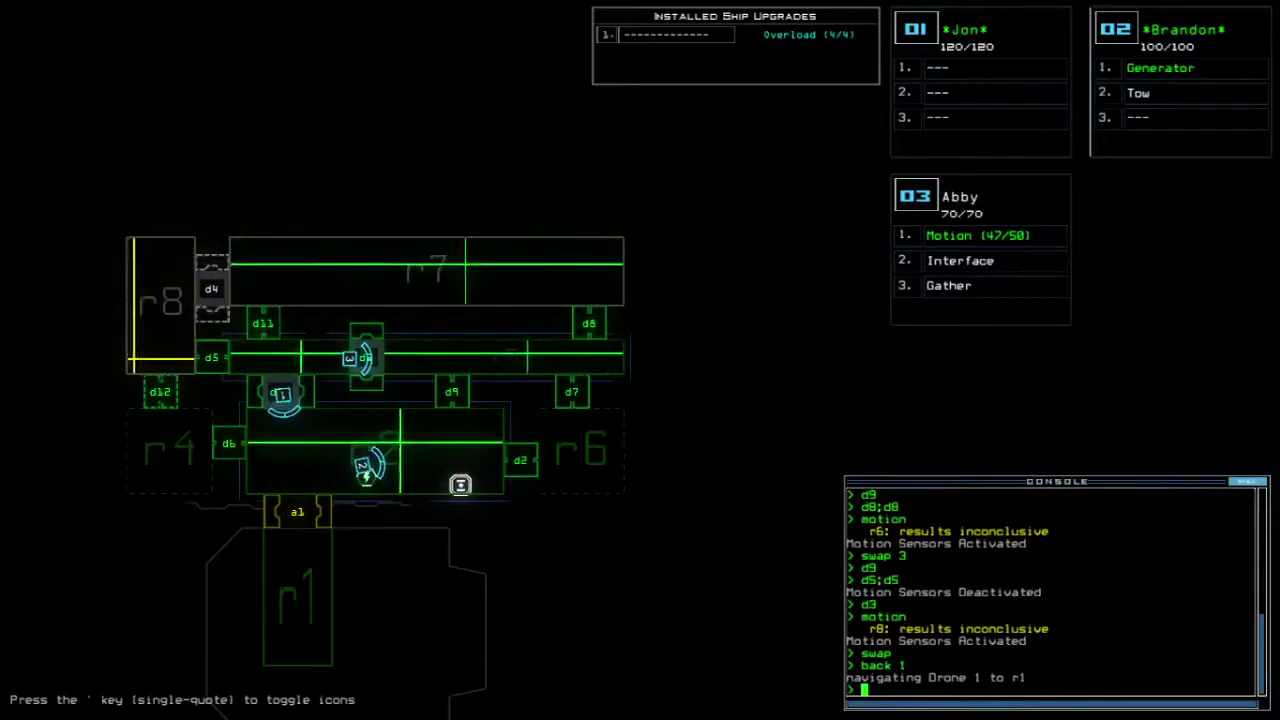
key(3)
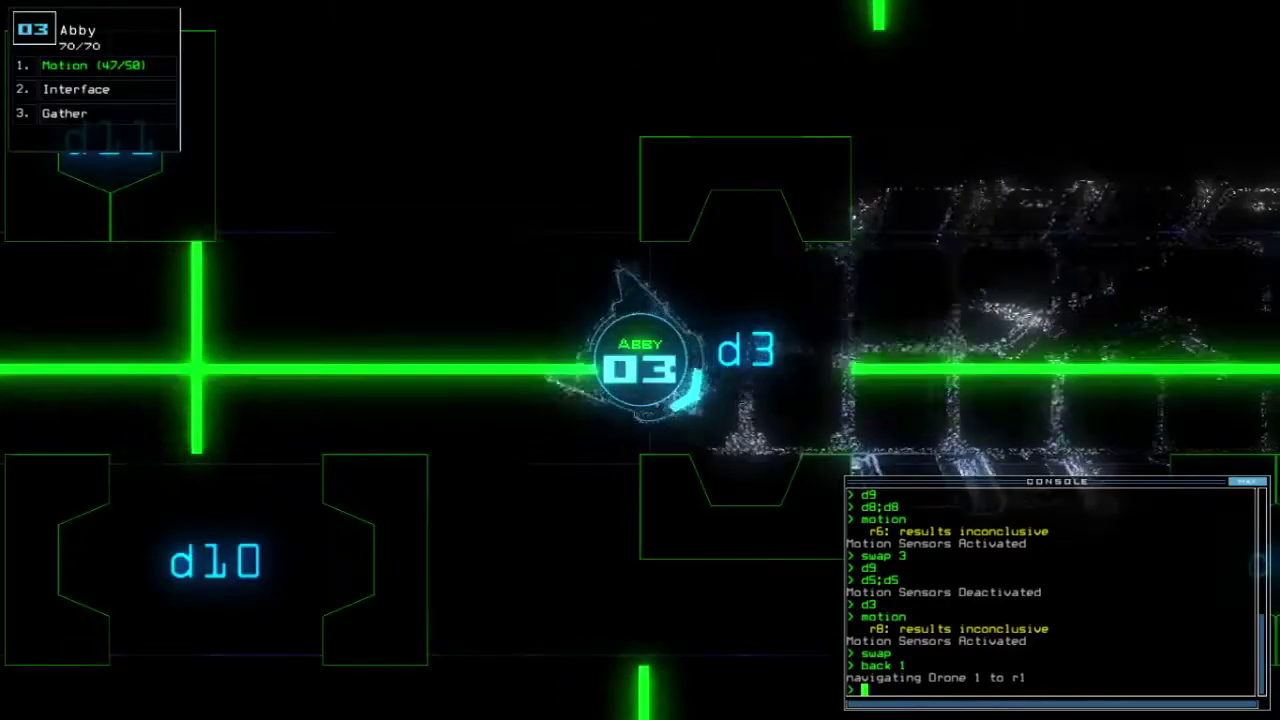
text(d11)
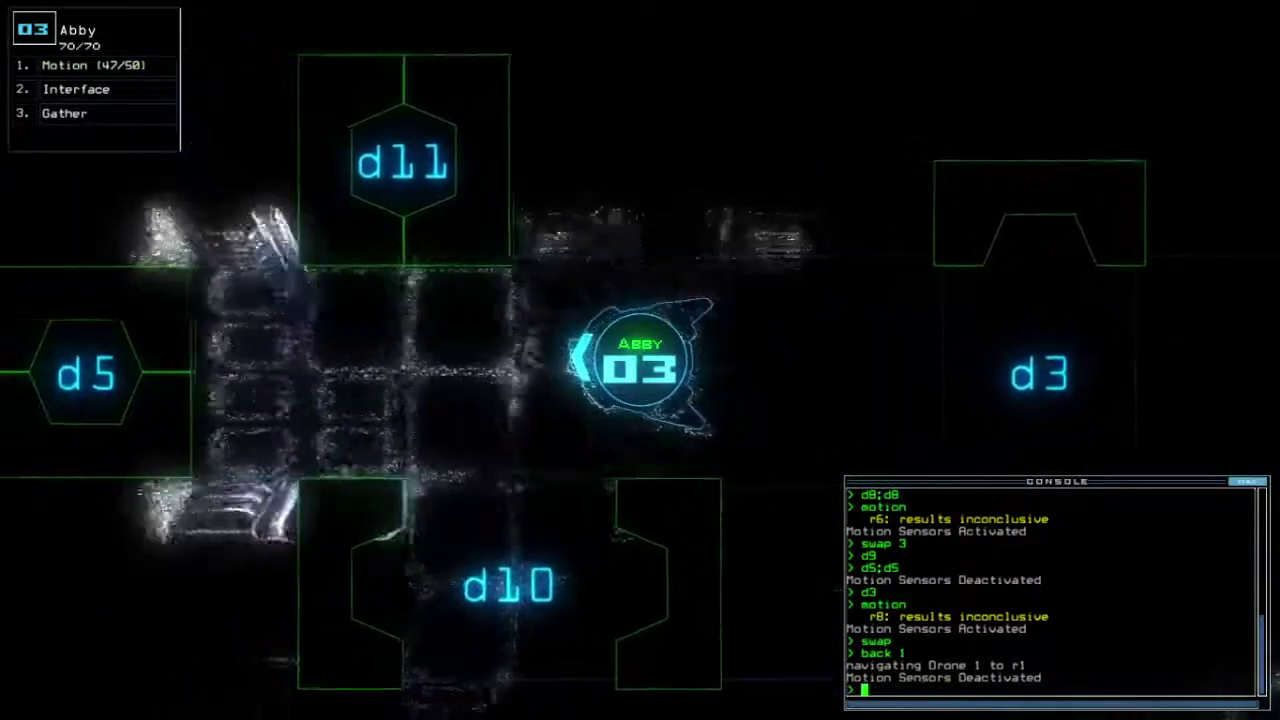
Step: Open door d11 and gather scrap plus 1 P-Fuel and 1 J-Fuel
key(Return)
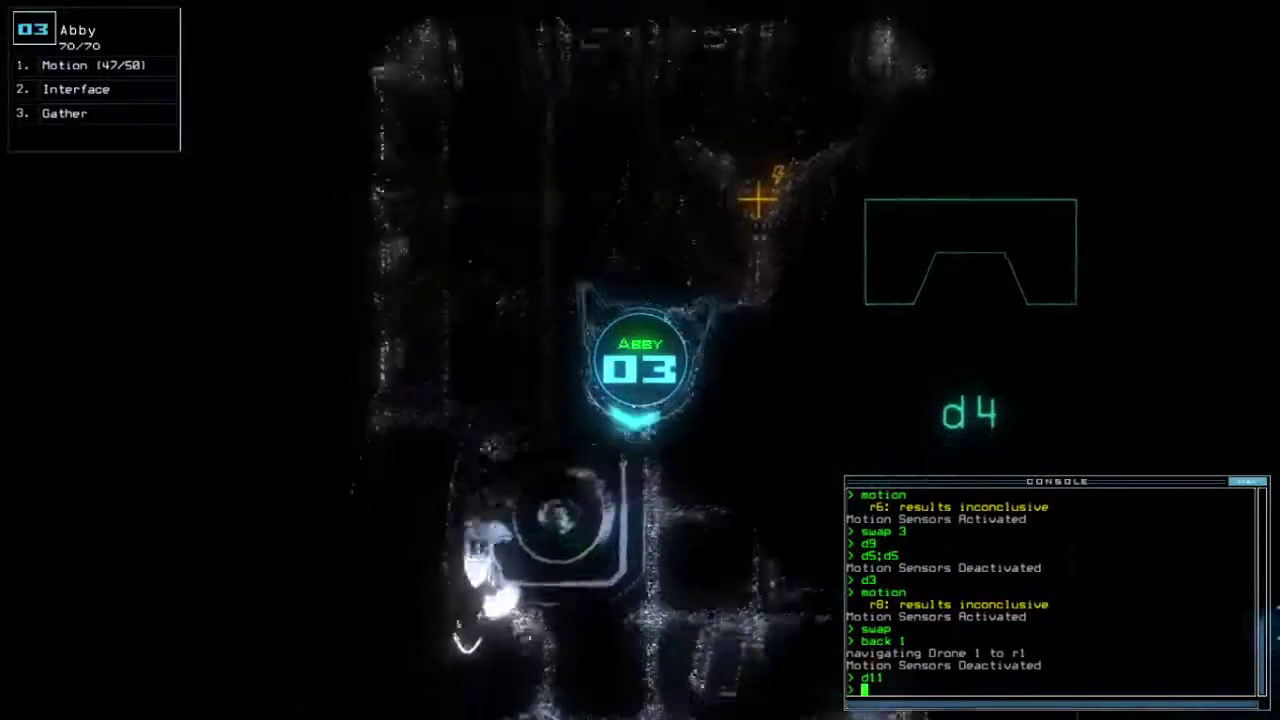
text(g)
key(Return)
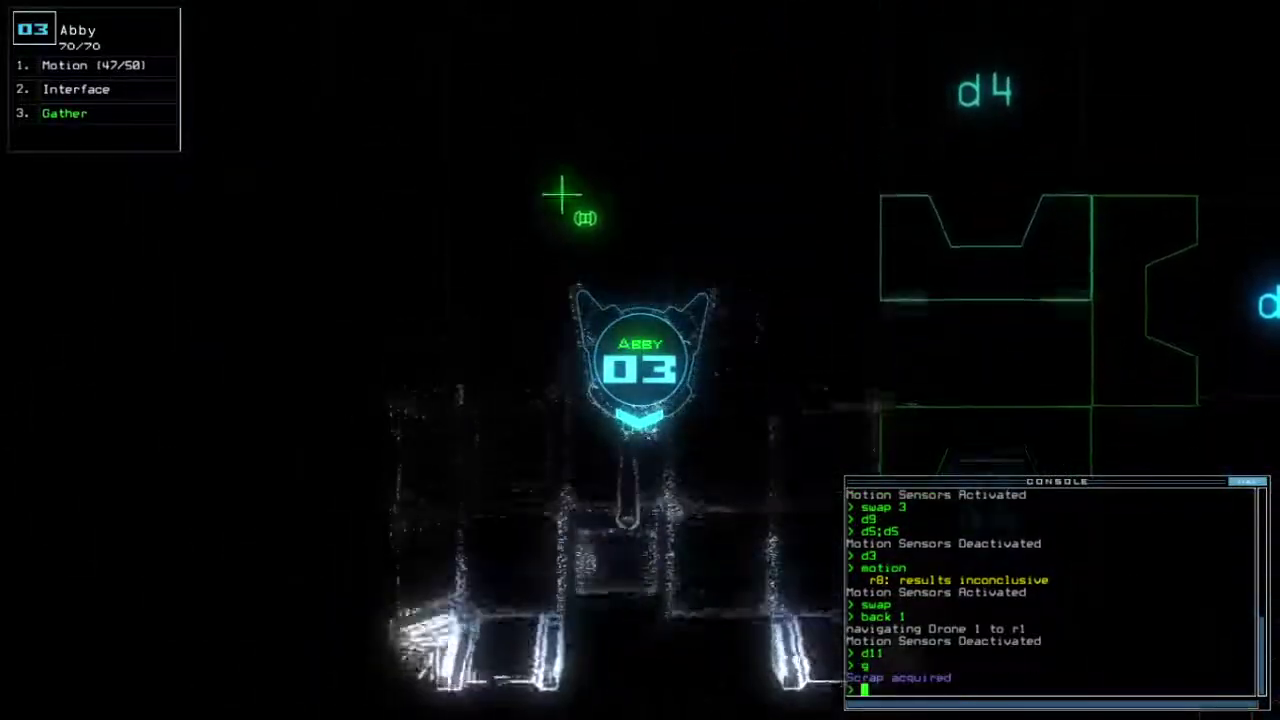
text(g)
key(Return)
key(space)
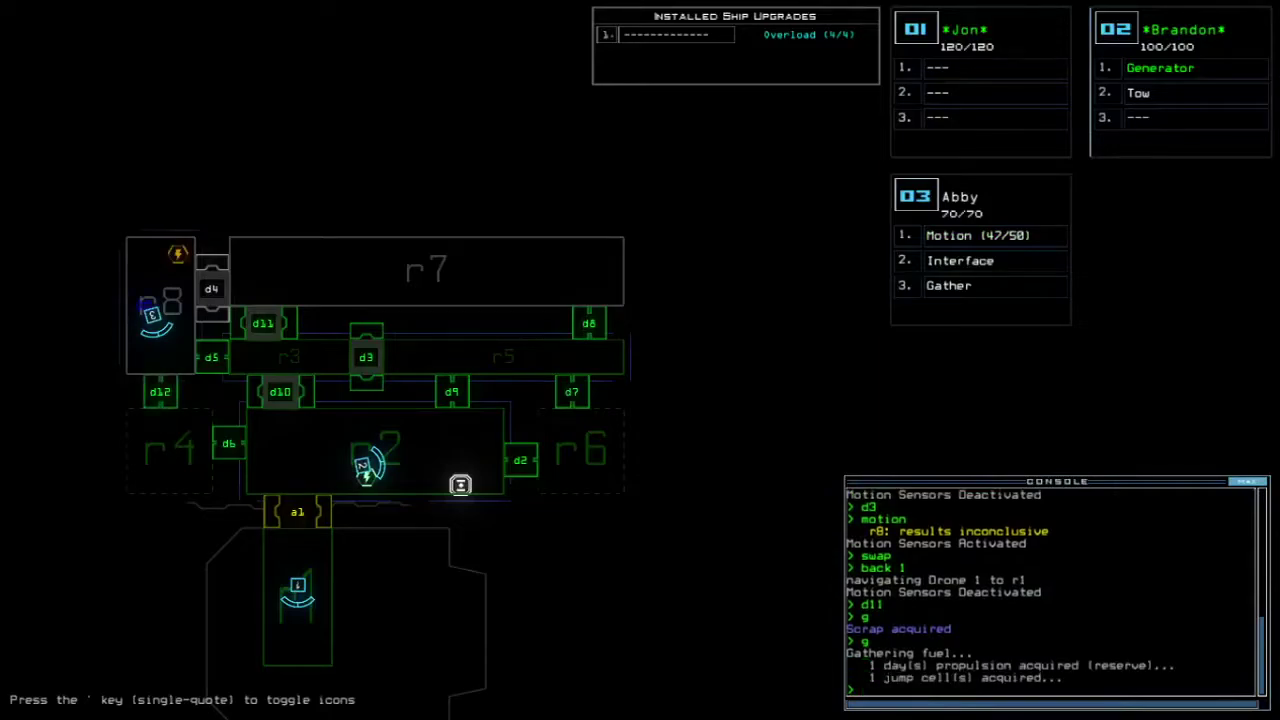
key(space)
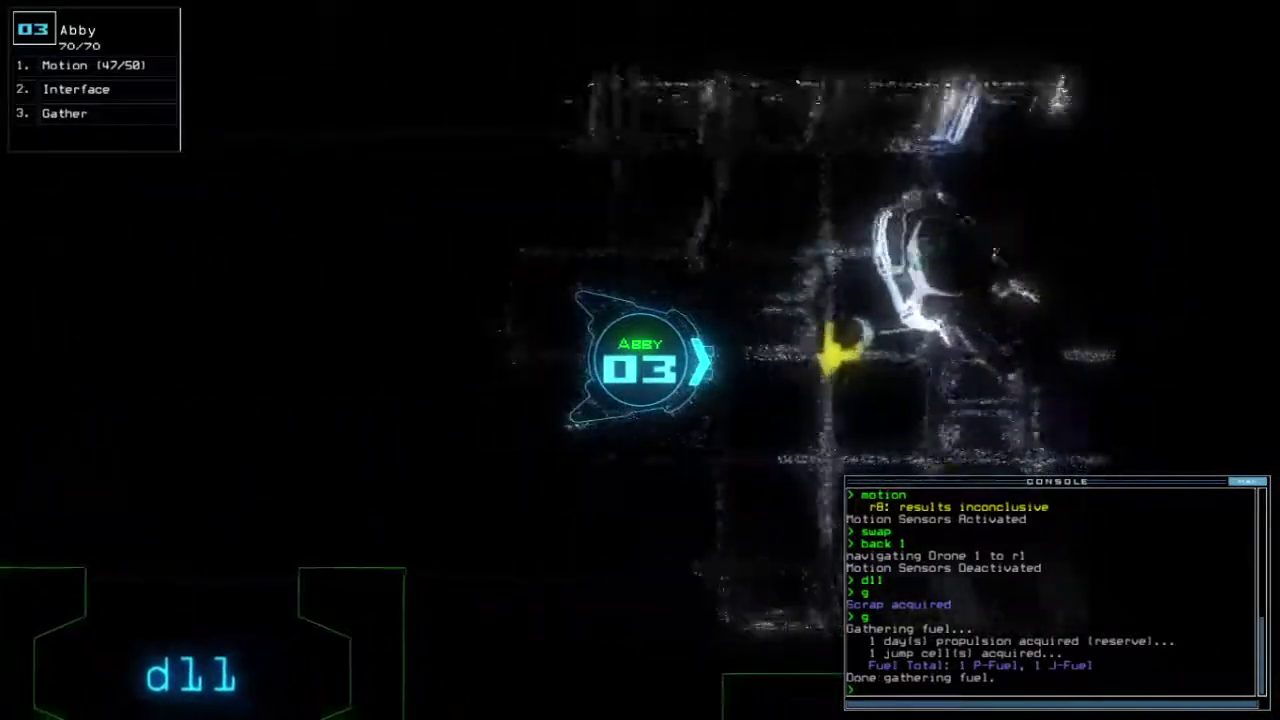
text(g)
Step: Swap modules with Luke and gather several more scrap pickups
key(Return)
text(swap)
key(Return)
key(Return)
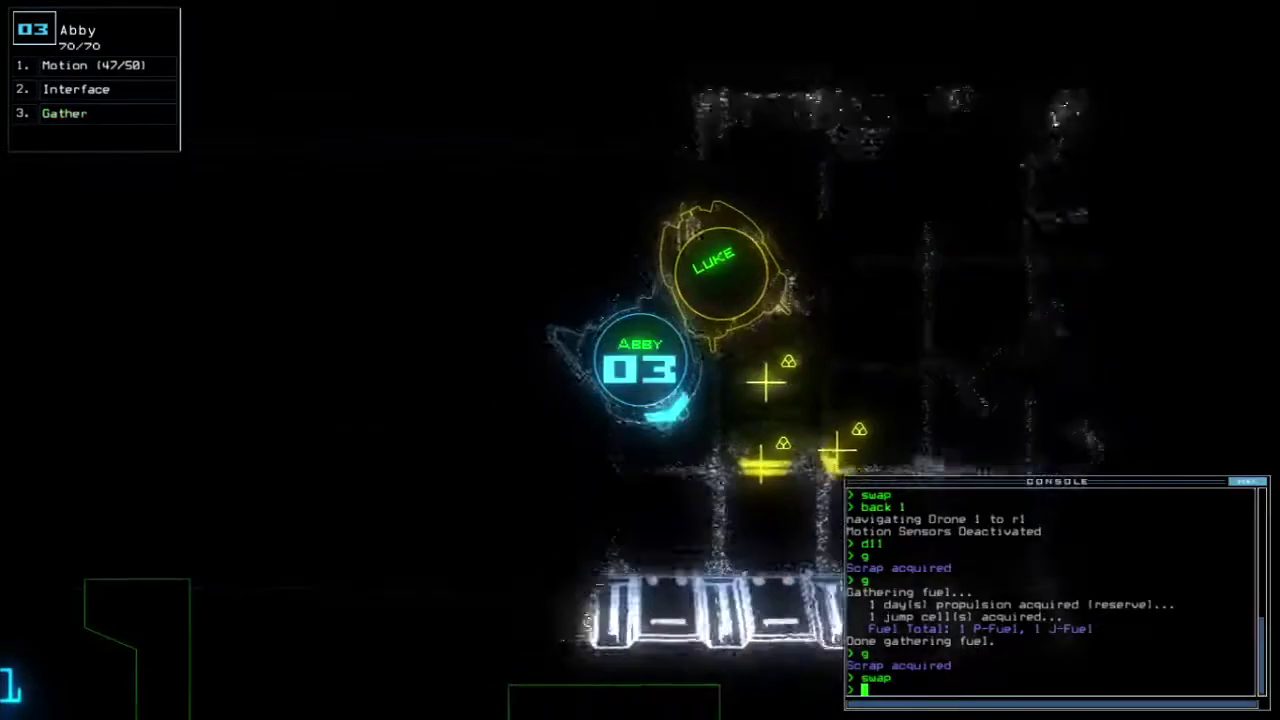
text(g)
key(Return)
text(g)
key(Return)
text(g)
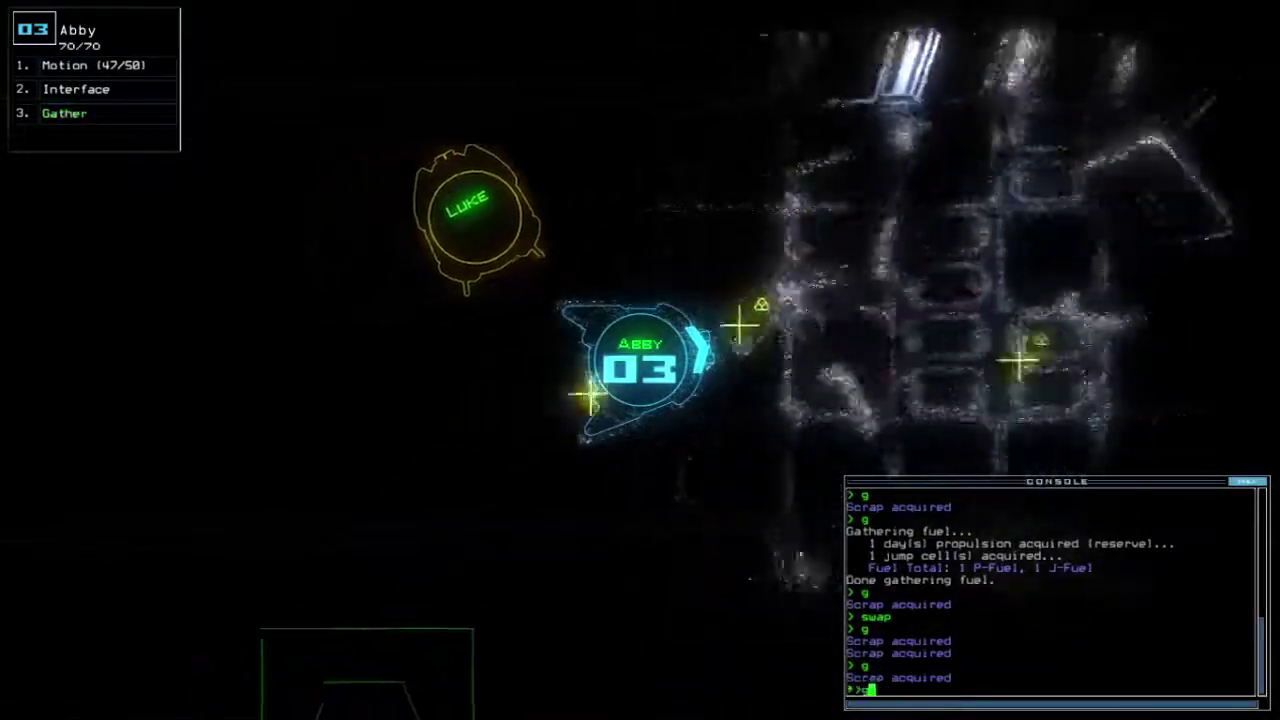
key(Return)
text(g)
key(Return)
text(g)
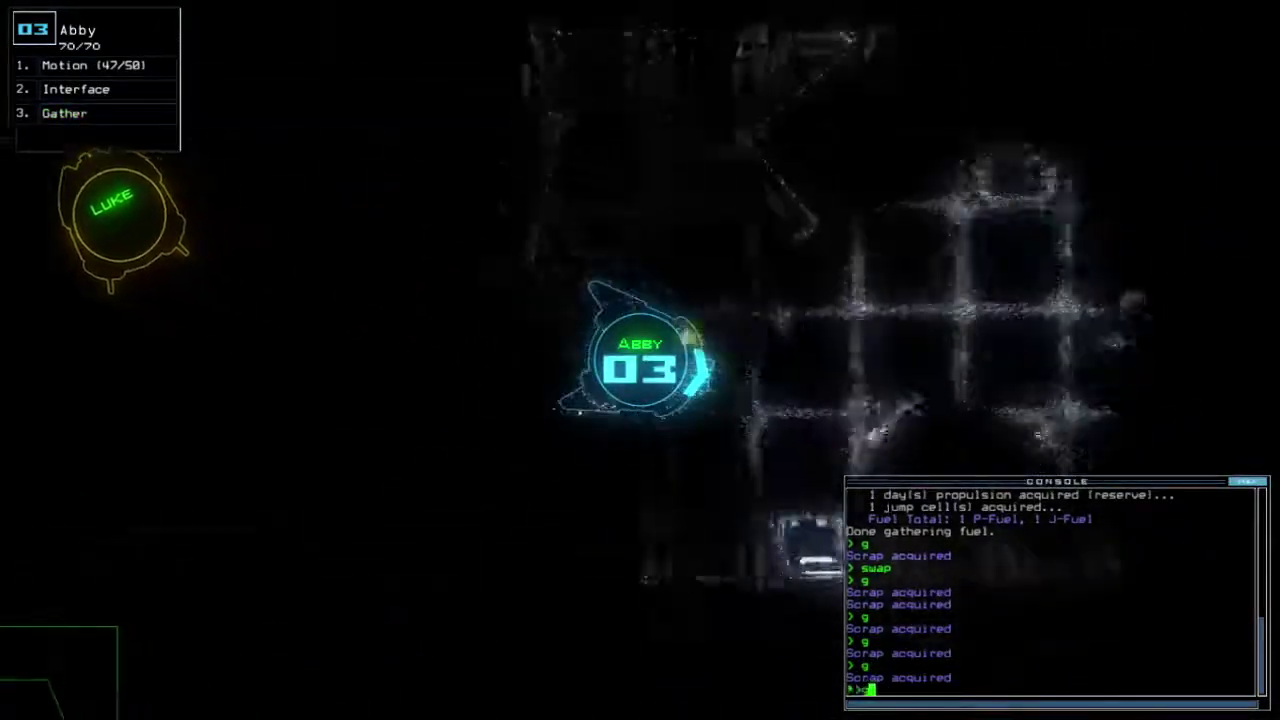
key(Return)
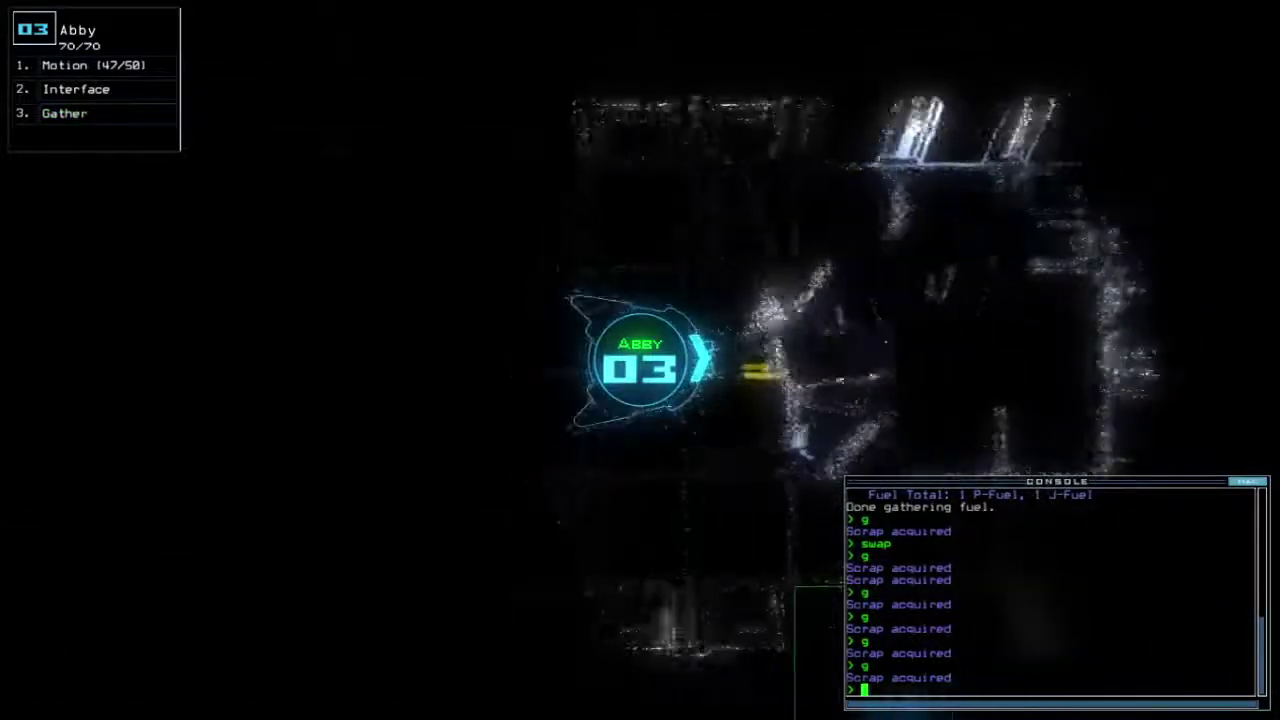
text(swap)
Step: Teleport Abby to room r2 and give her the Tow module
key(Return)
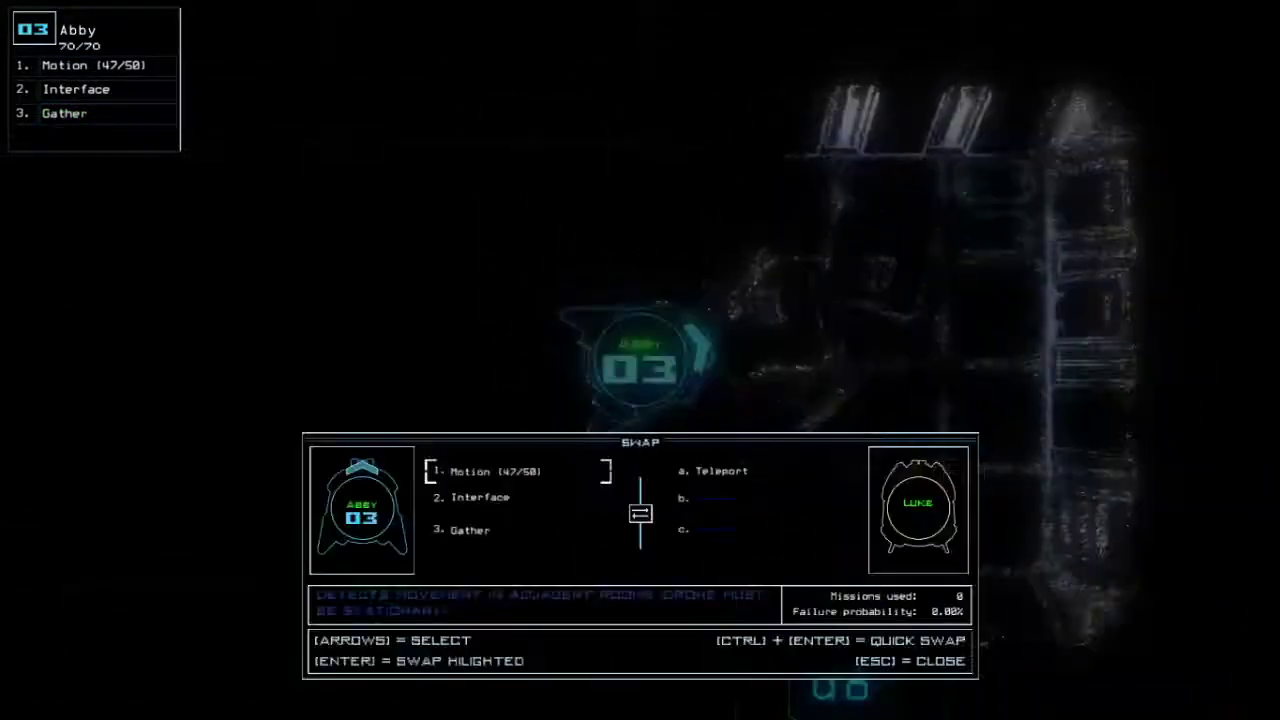
key(Escape)
text(teleport r2)
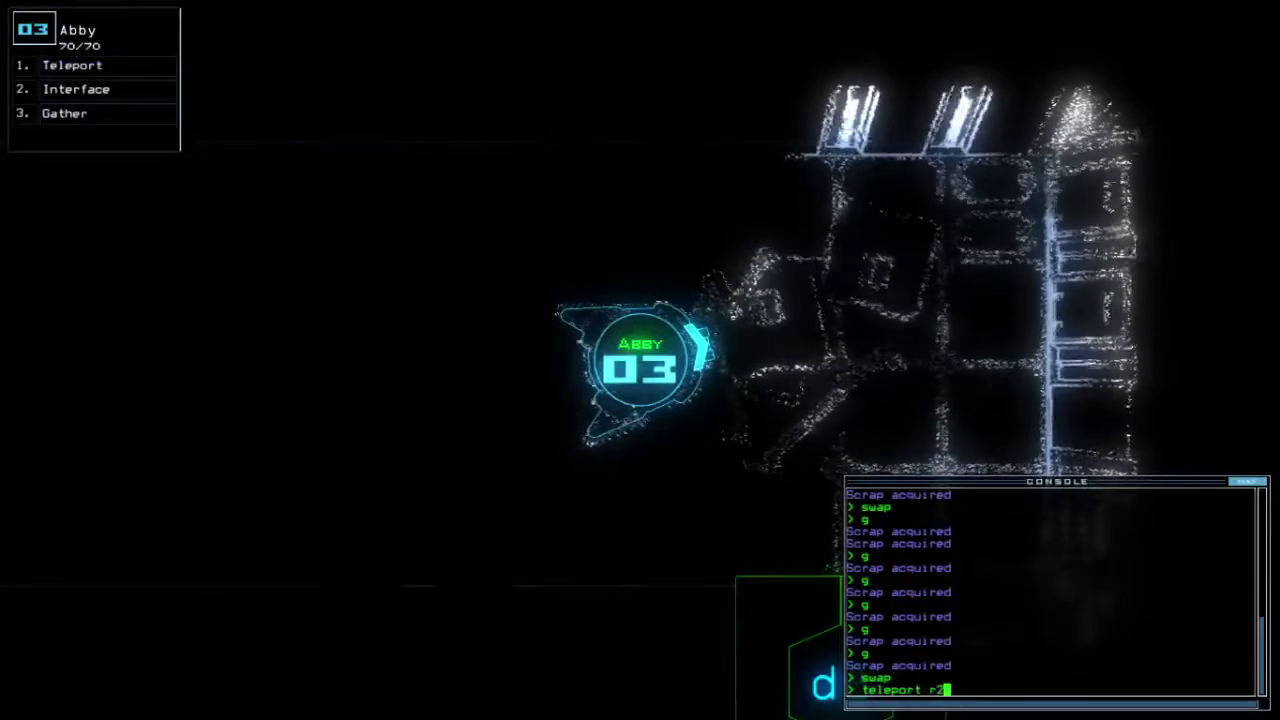
key(Return)
text(swap)
key(Return)
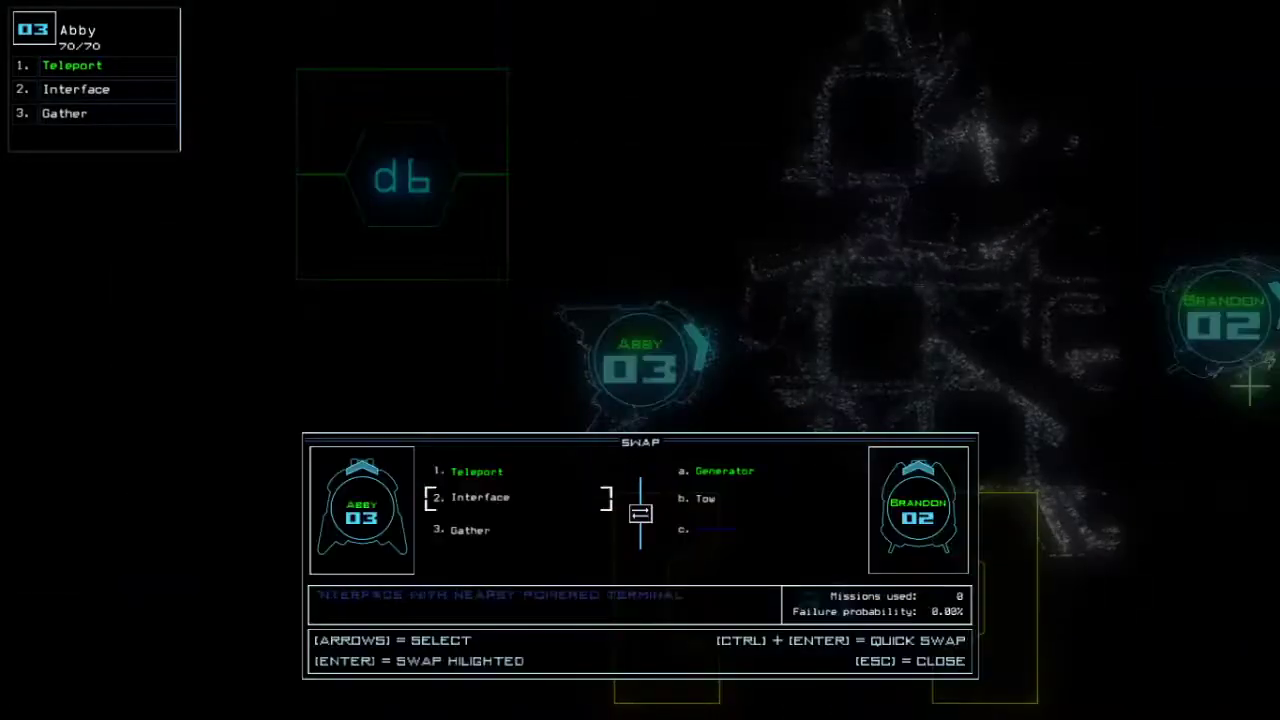
key(Return)
text(teleport r7)
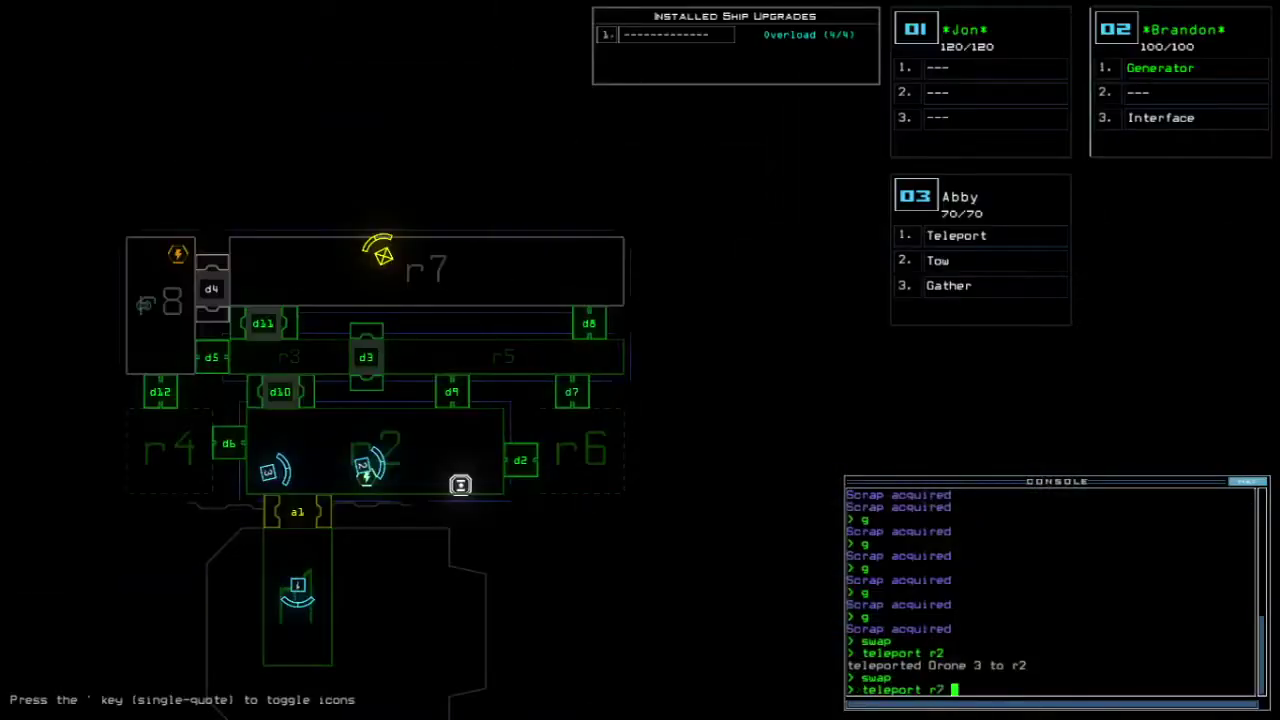
Step: Teleport Abby to r7 and tow Luke down toward airlock a1
key(Return)
text(to)
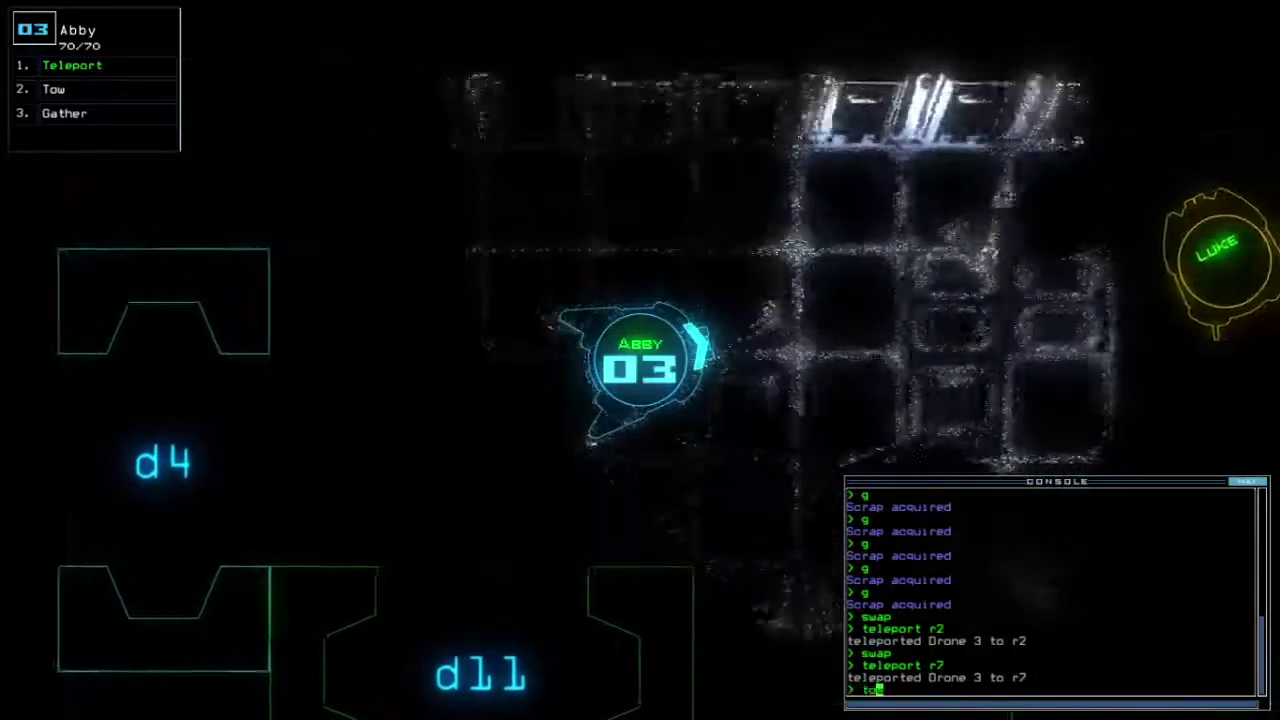
text(w)
key(Return)
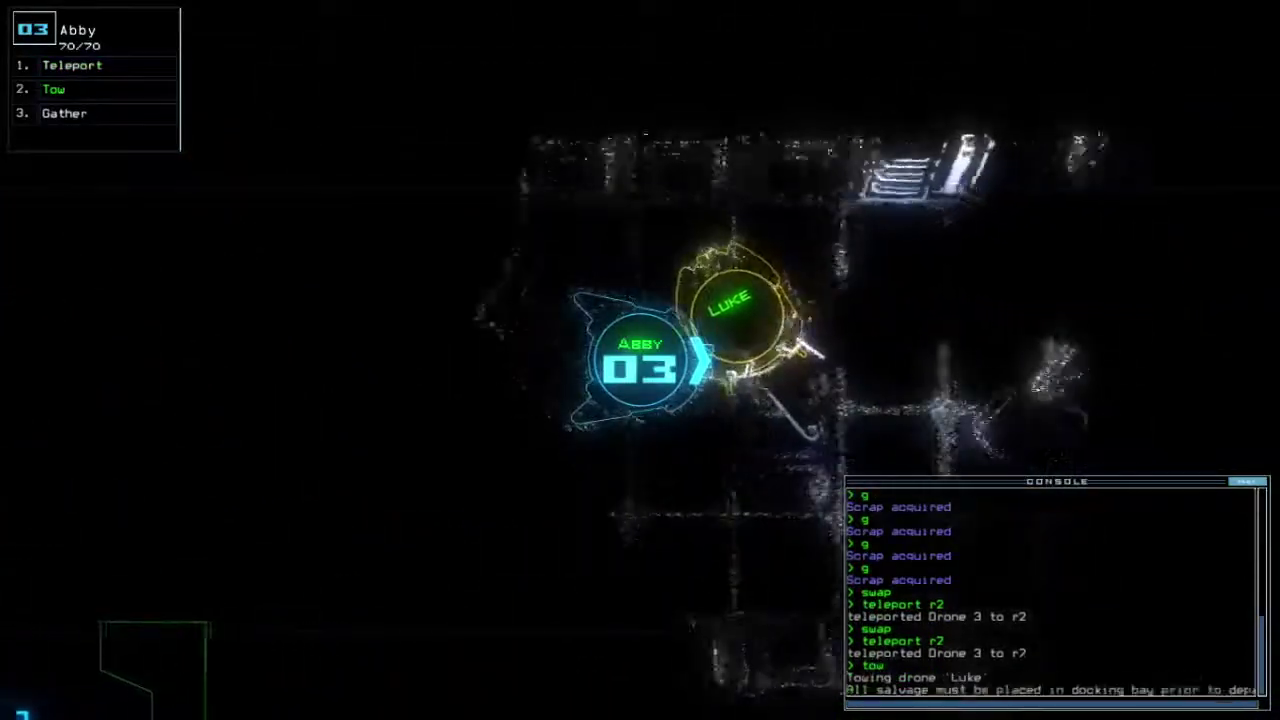
key(Left)
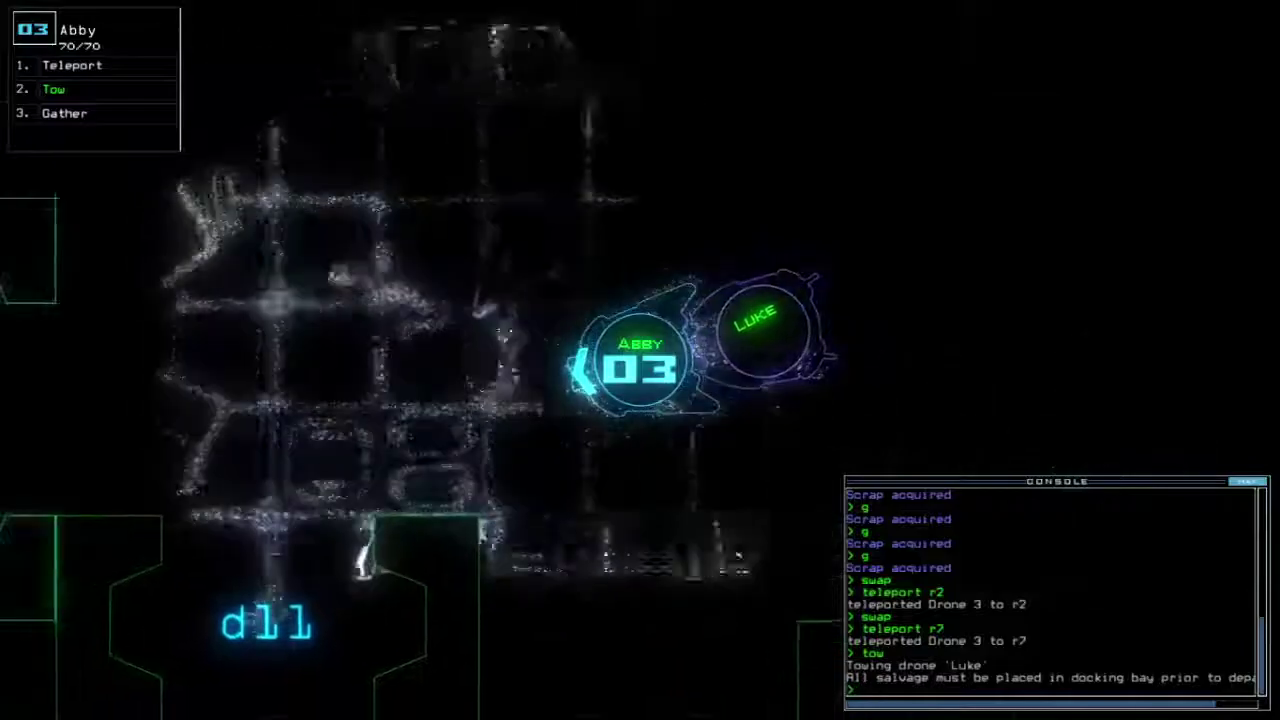
key(Left)
key(Down)
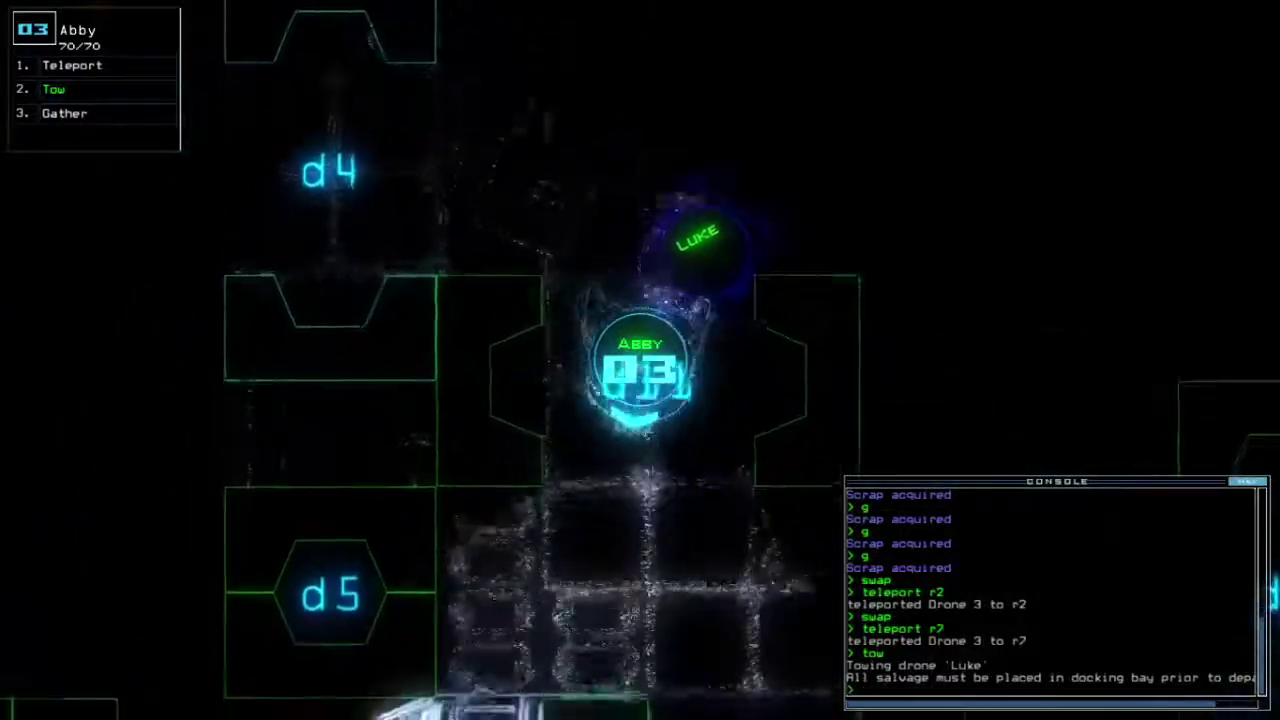
key(Down)
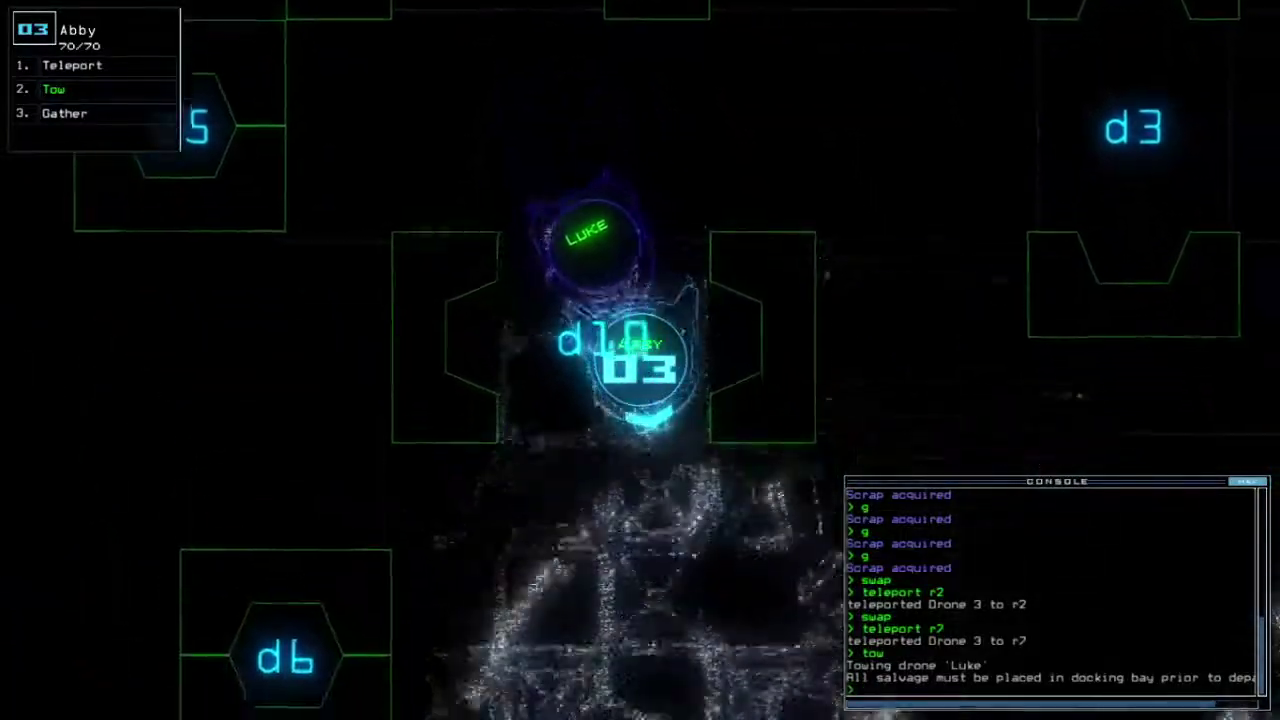
key(Down)
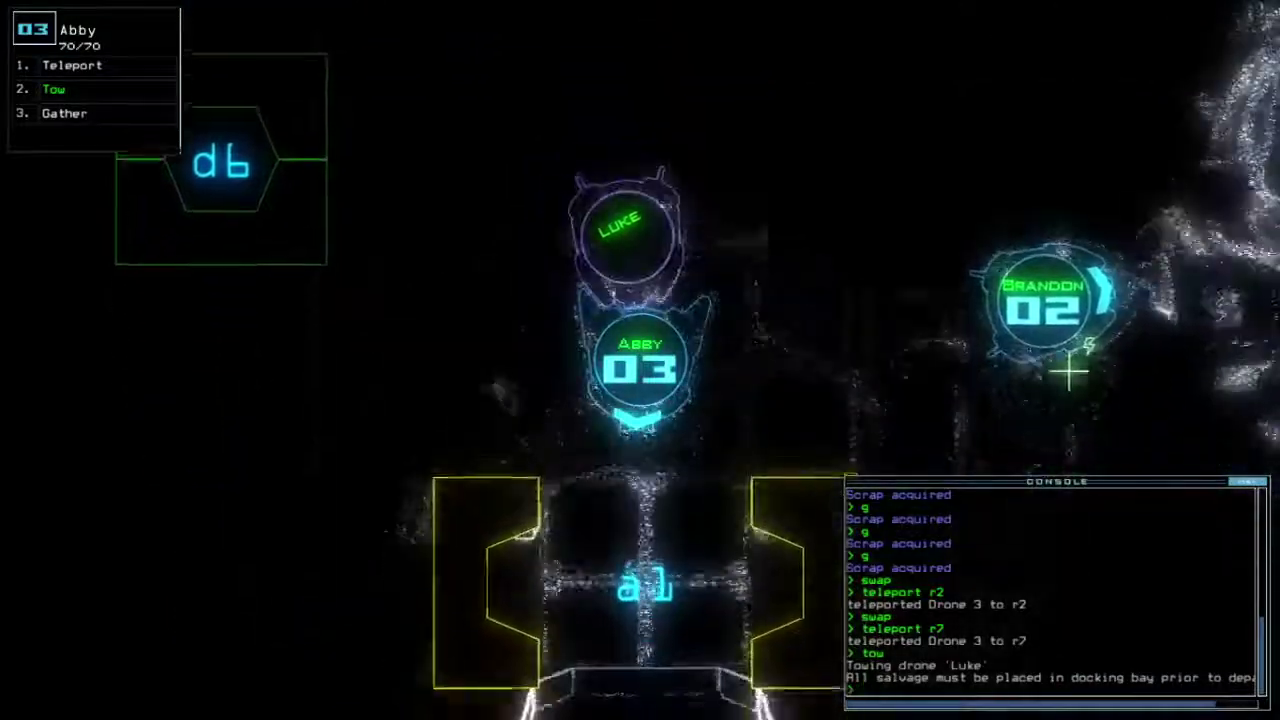
key(Down)
text(to)
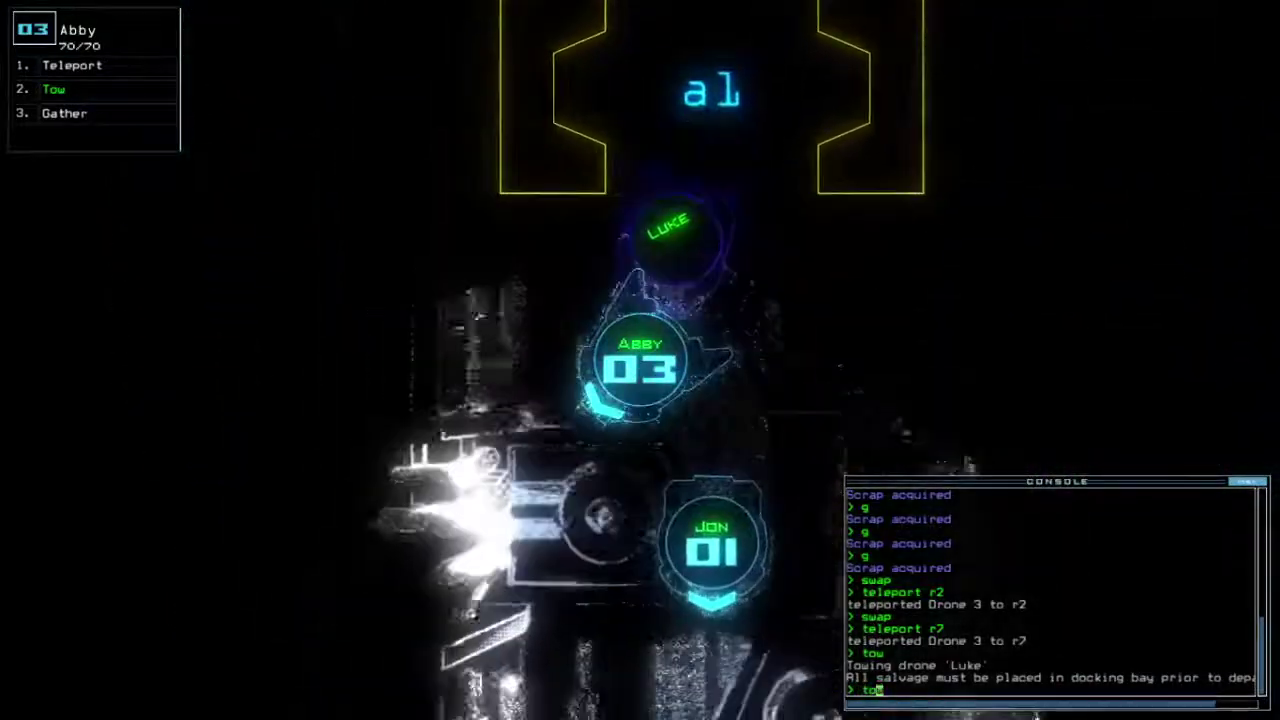
text(w)
Step: Stop towing Luke and swap Tow to Jon and Interface to Abby
key(Return)
key(Down)
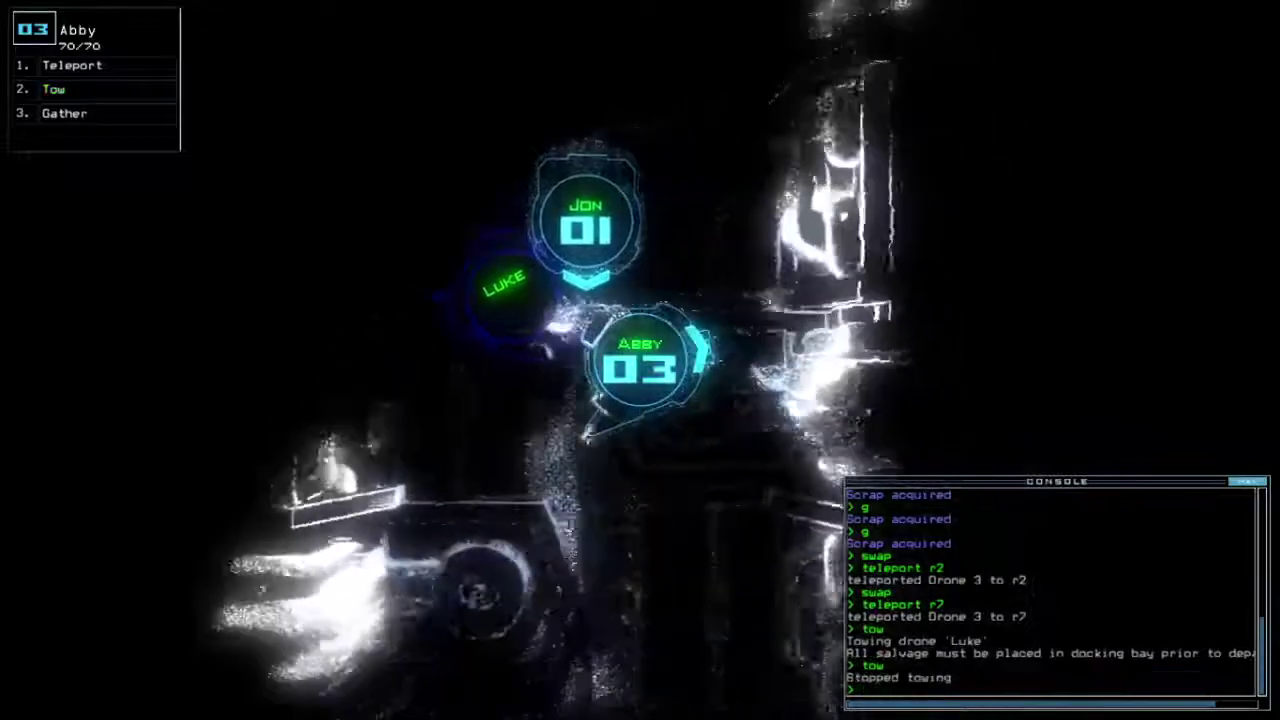
key(ctrl+Return)
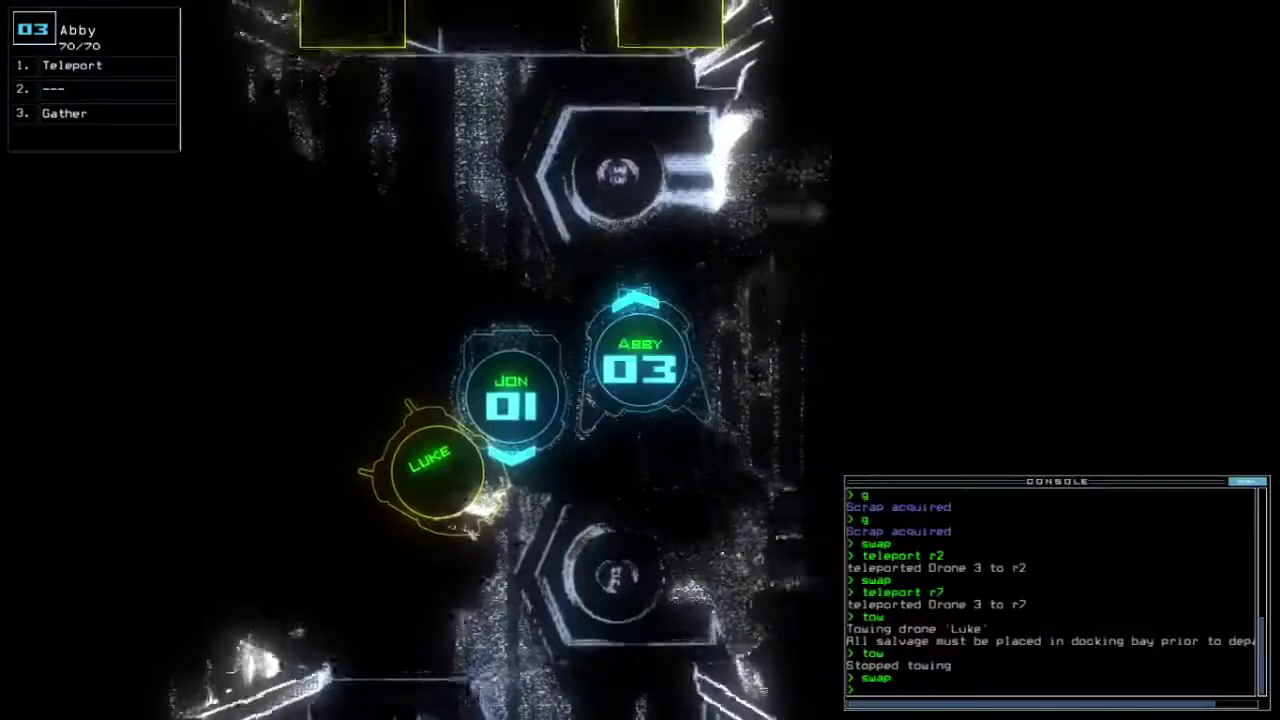
text(swap)
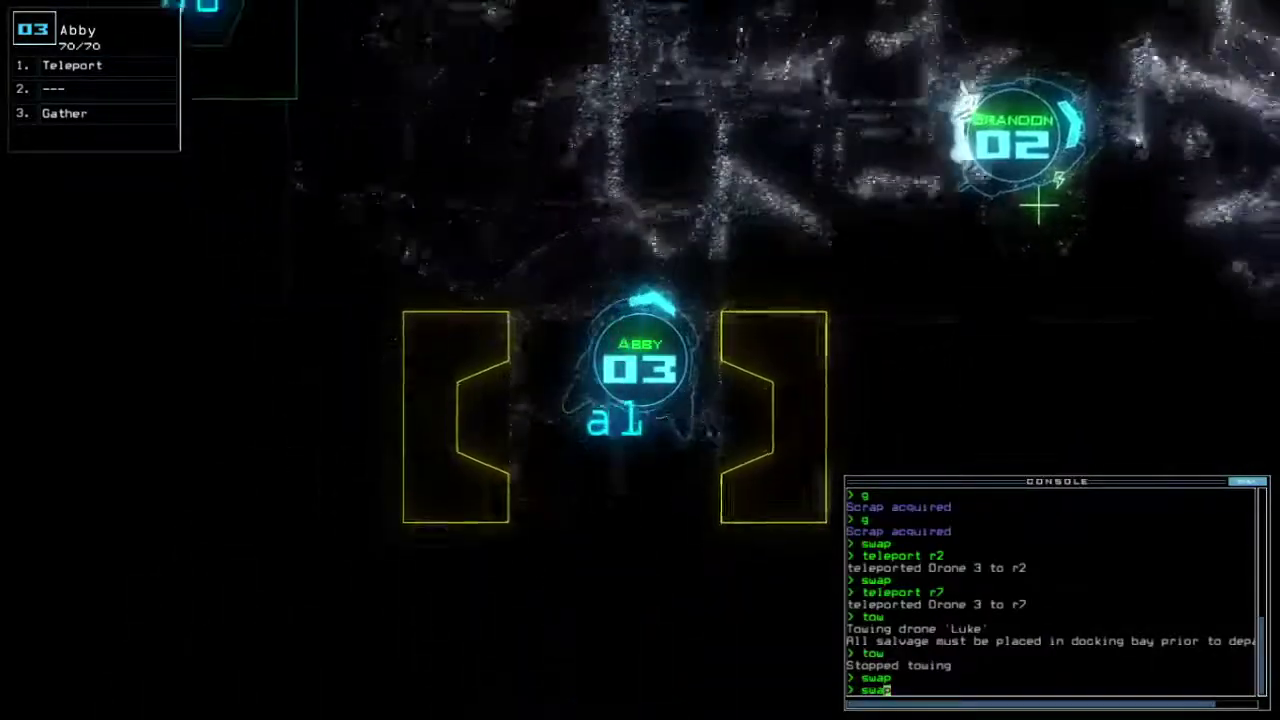
key(Return)
key(Escape)
key(Return)
key(Return)
key(Escape)
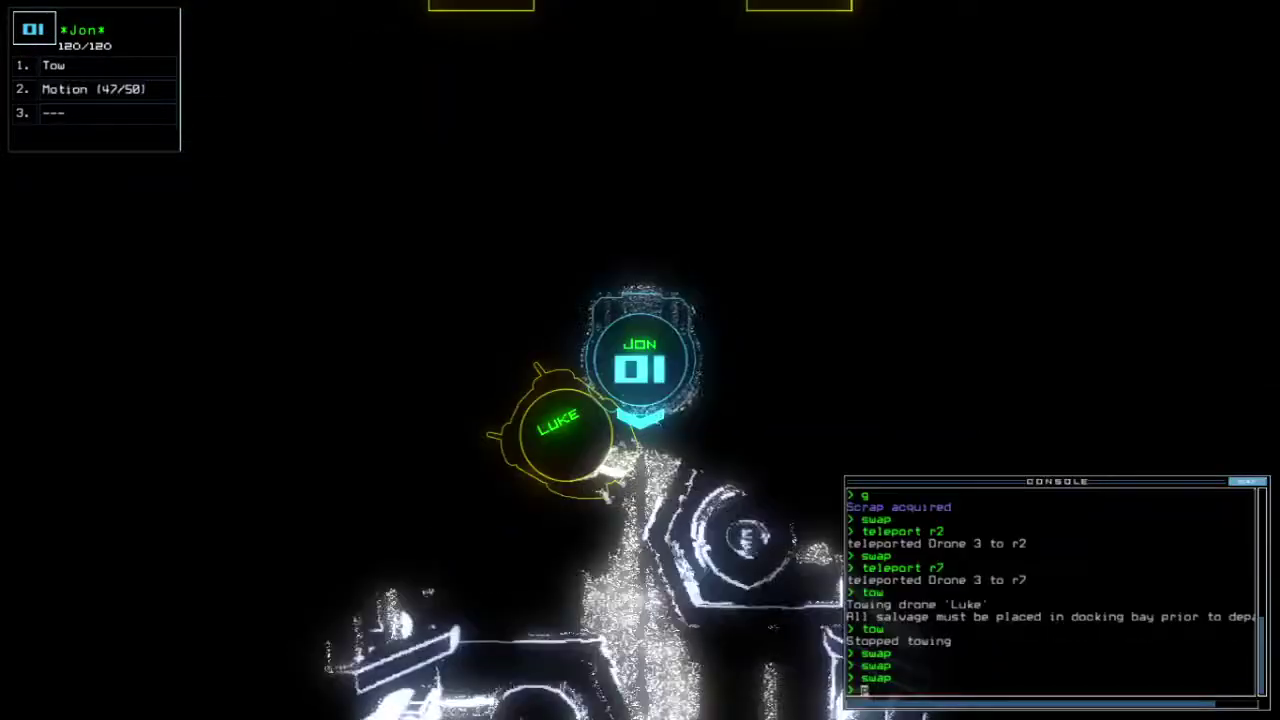
key(3)
key(space)
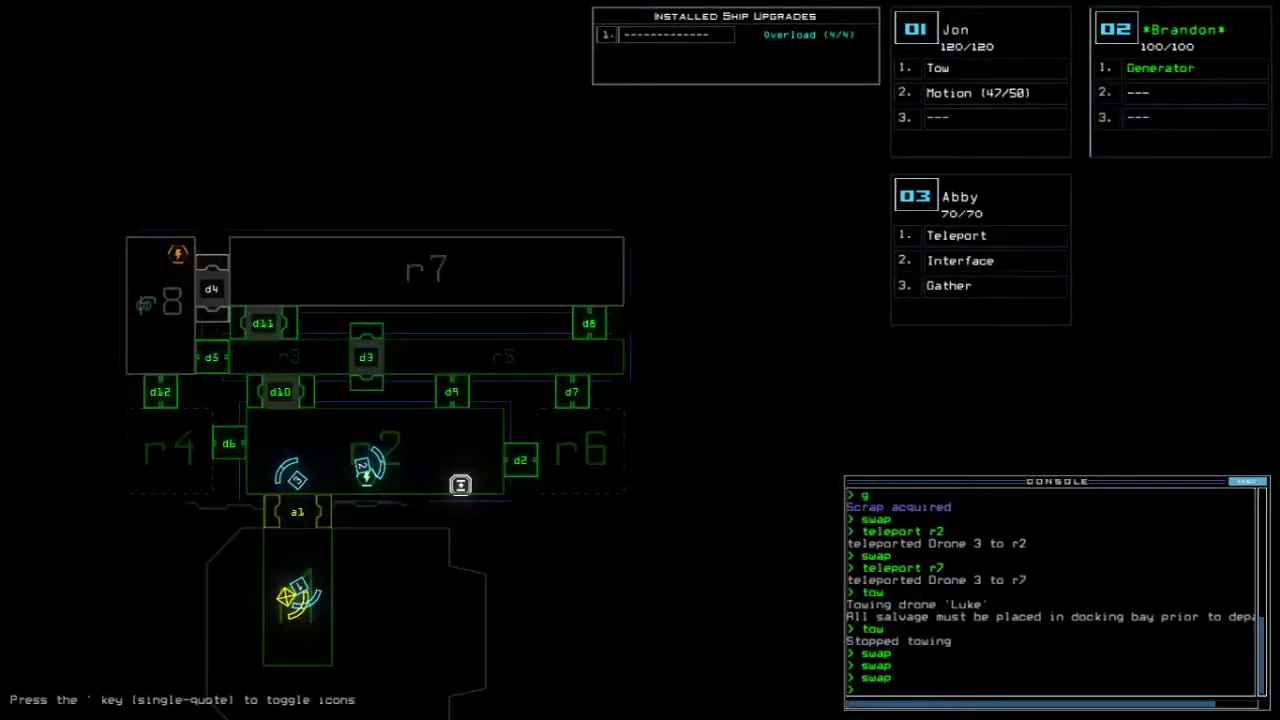
key(space)
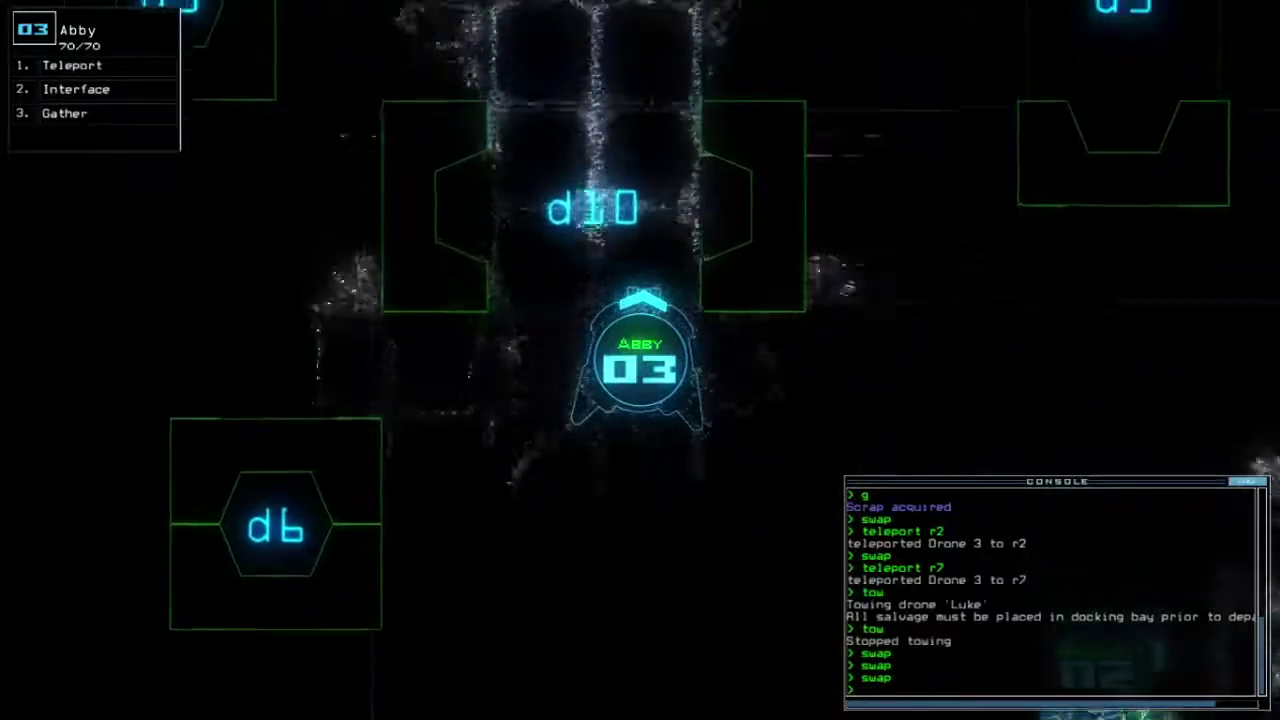
Step: Open door d5, close four doors, open d12, and teleport Abby to r1
key(Up)
key(Left)
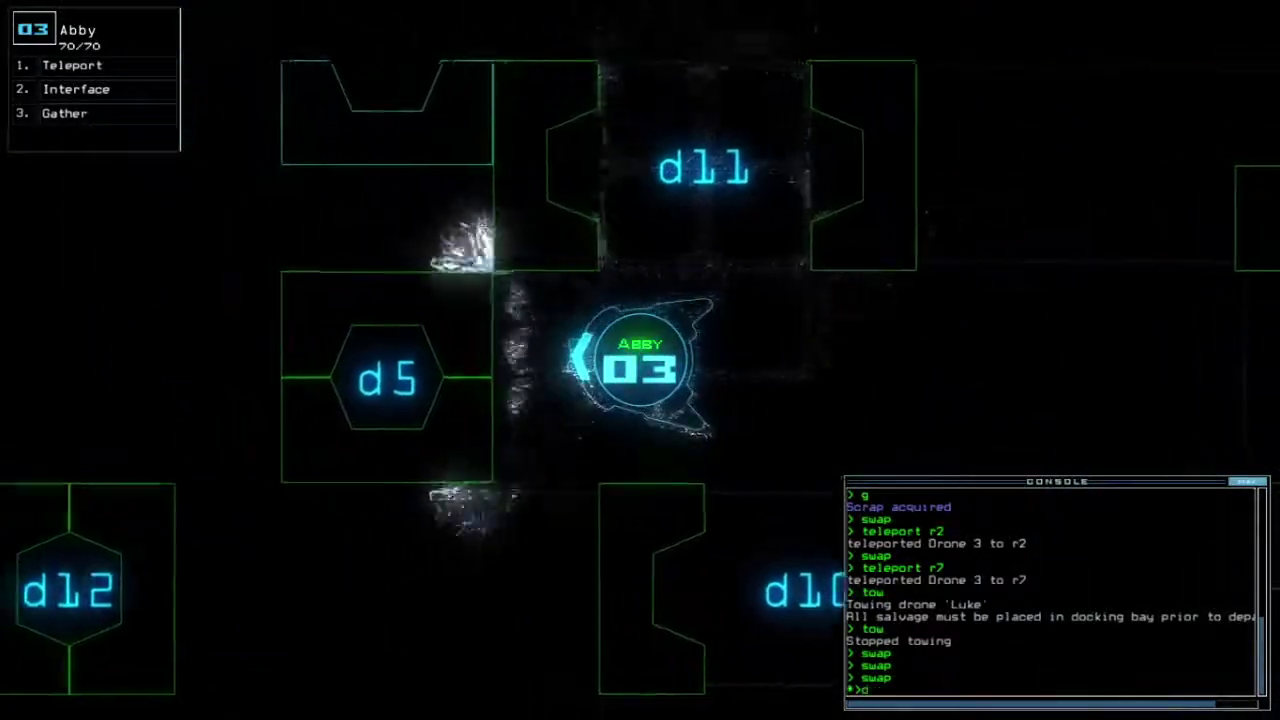
text(5)
key(Return)
key(Left)
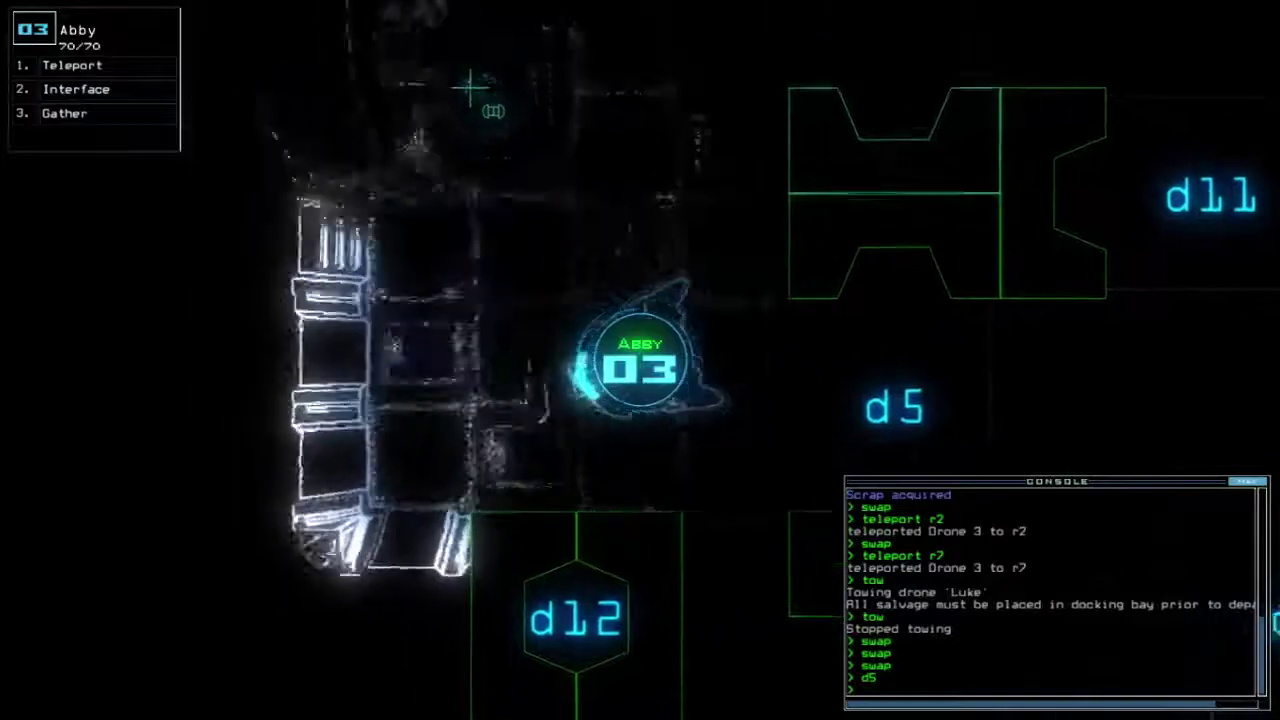
text(cccc)
key(Return)
text(d12)
key(Up)
key(Return)
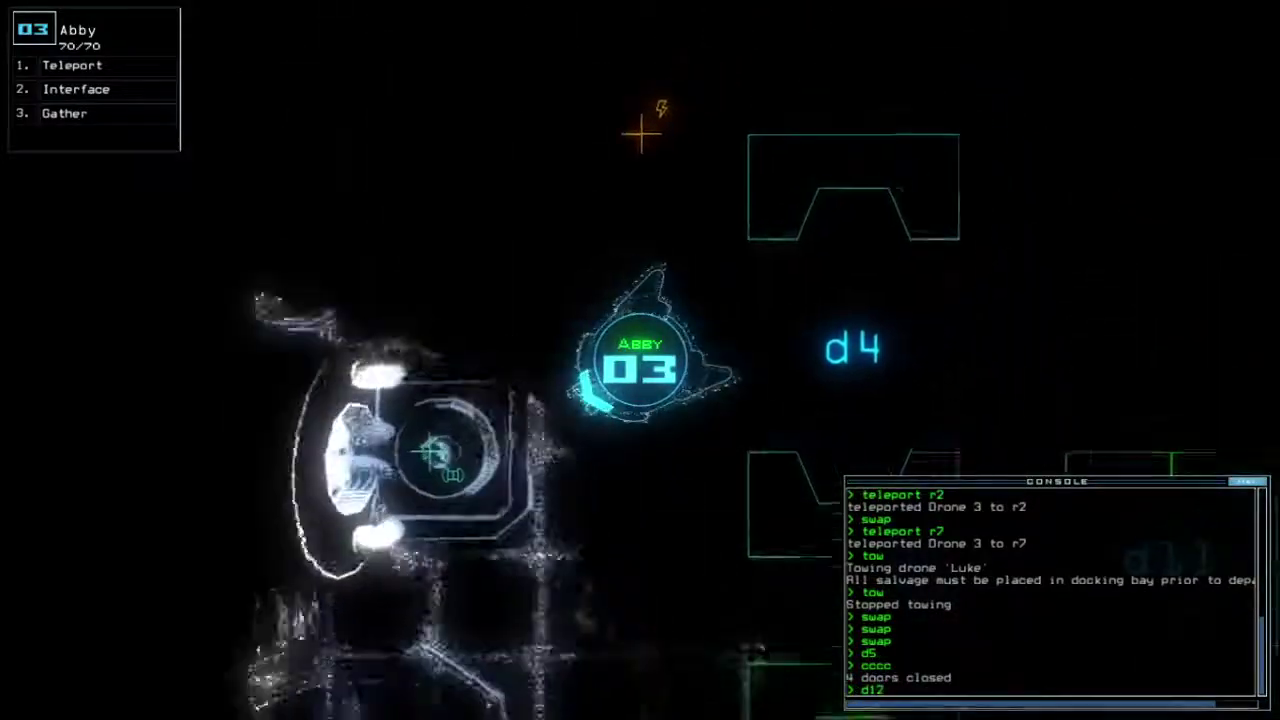
key(Right)
key(Tab)
key(Tab)
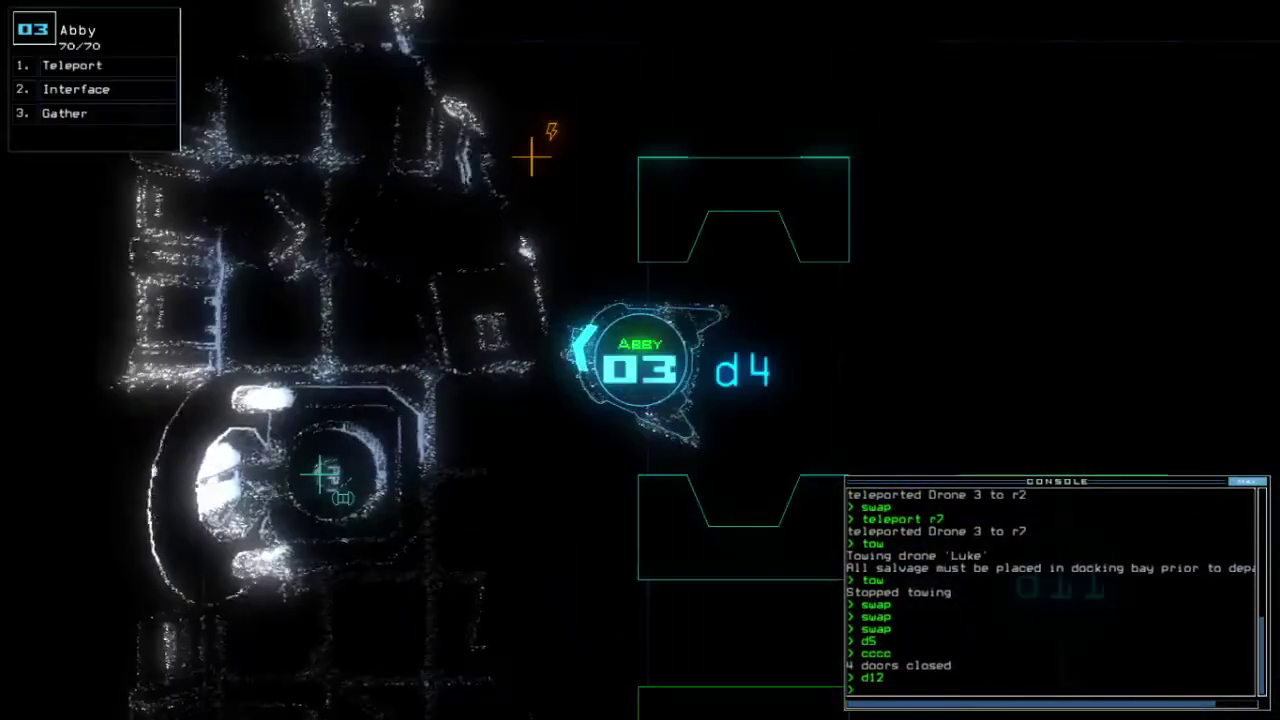
text(tt)
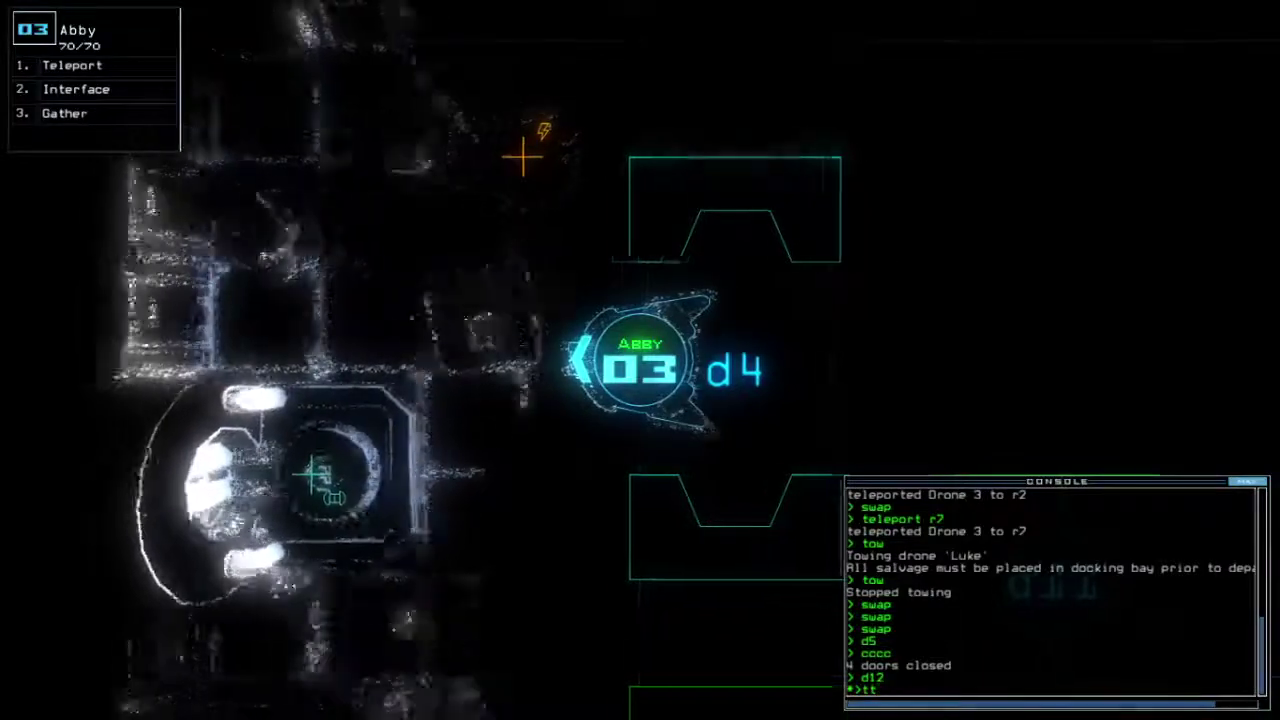
key(Return)
Step: Close and reopen room r1's doors, then open door d6
key(Tab)
text(ra)
key(Return)
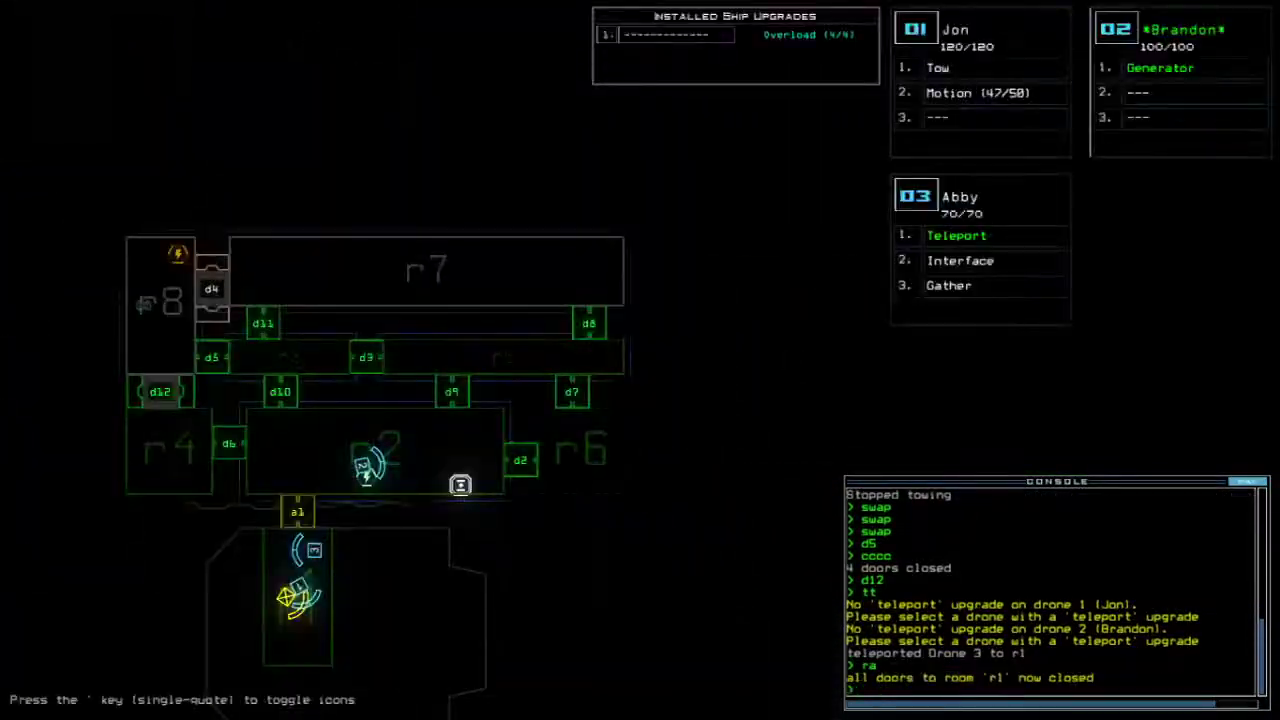
key(Tab)
text(arr)
key(Return)
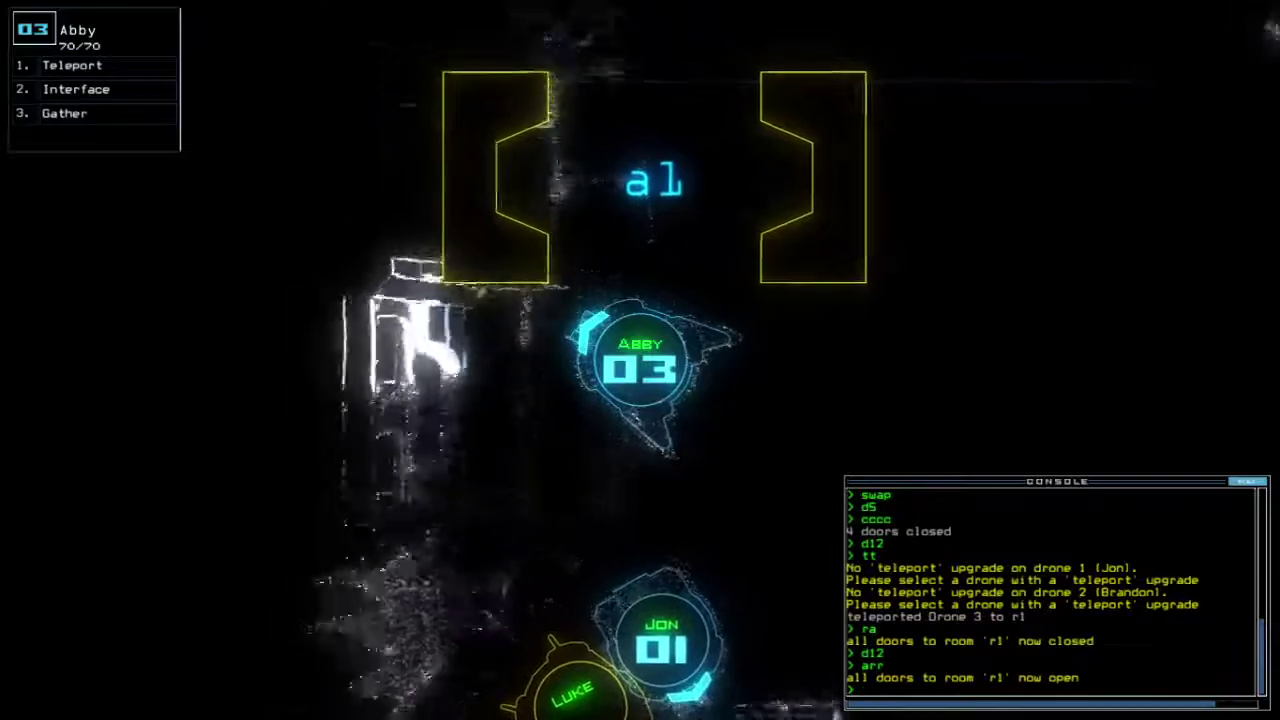
text(d6)
key(Return)
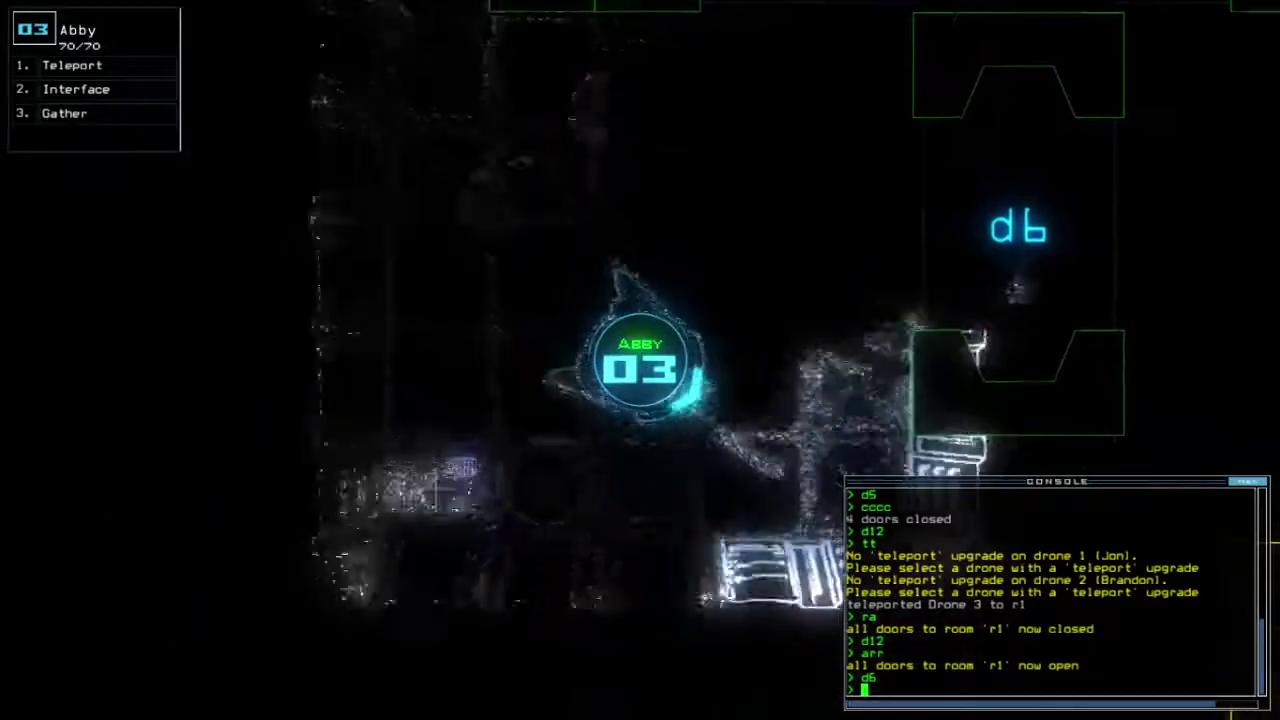
text(d6)
key(Return)
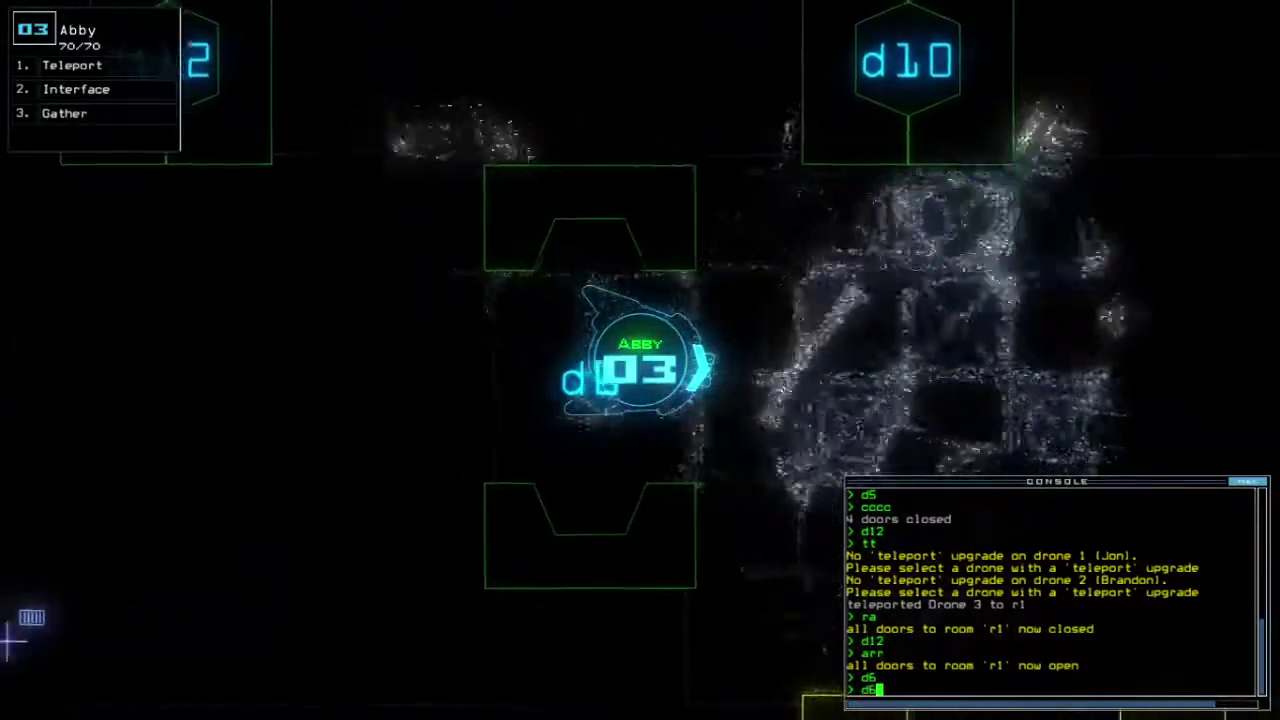
Step: Teleport Abby to r5, open d7, return her to r1 and close the door
key(space)
text(teleport r5)
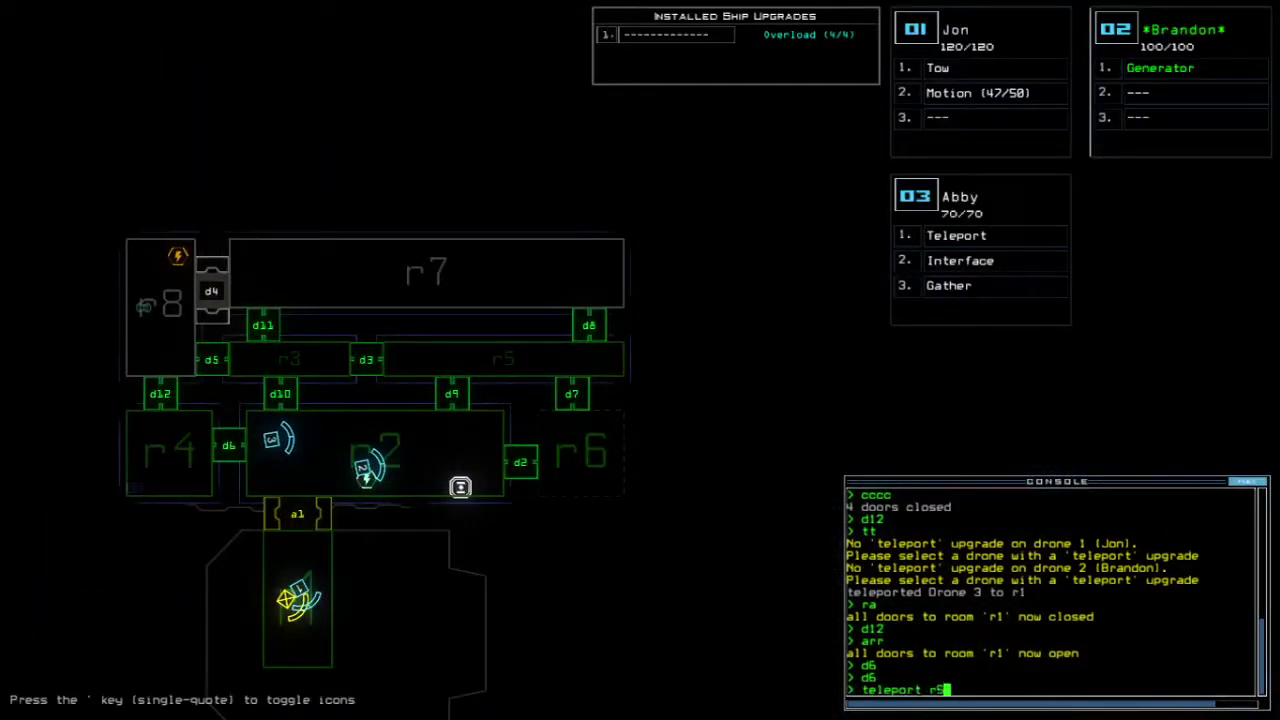
key(Return)
text(d7)
key(Return)
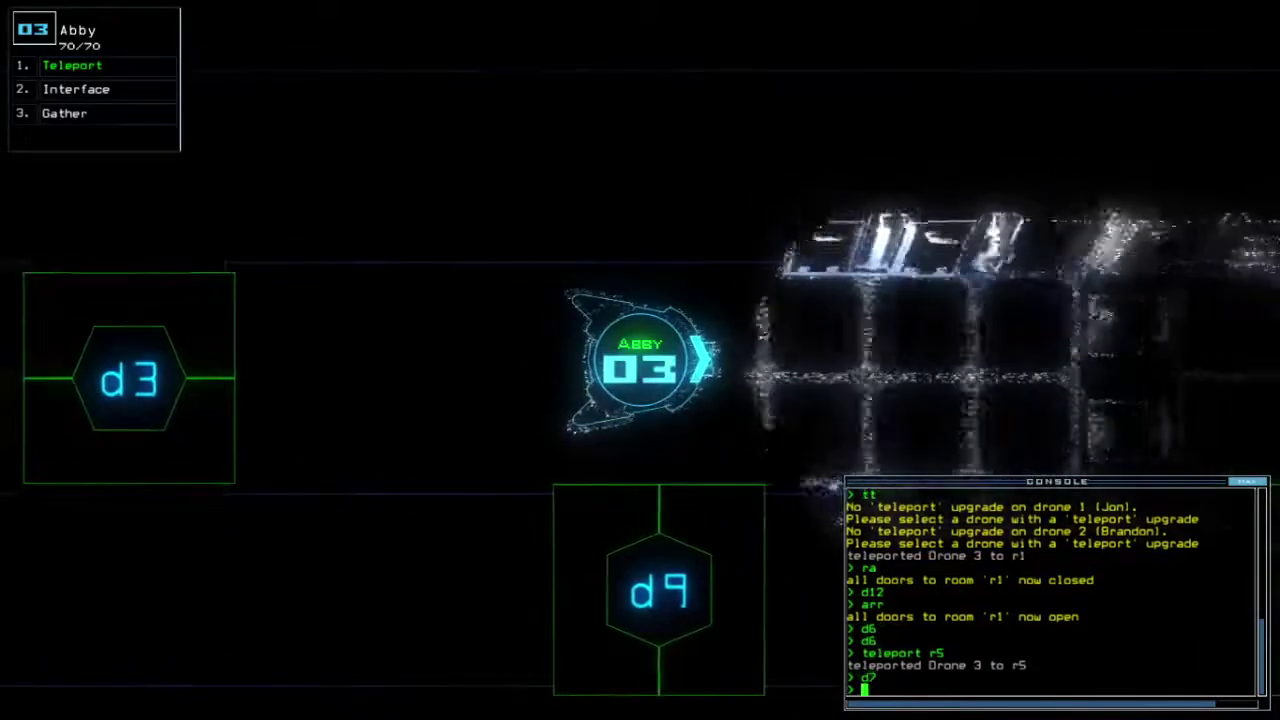
text(tt)
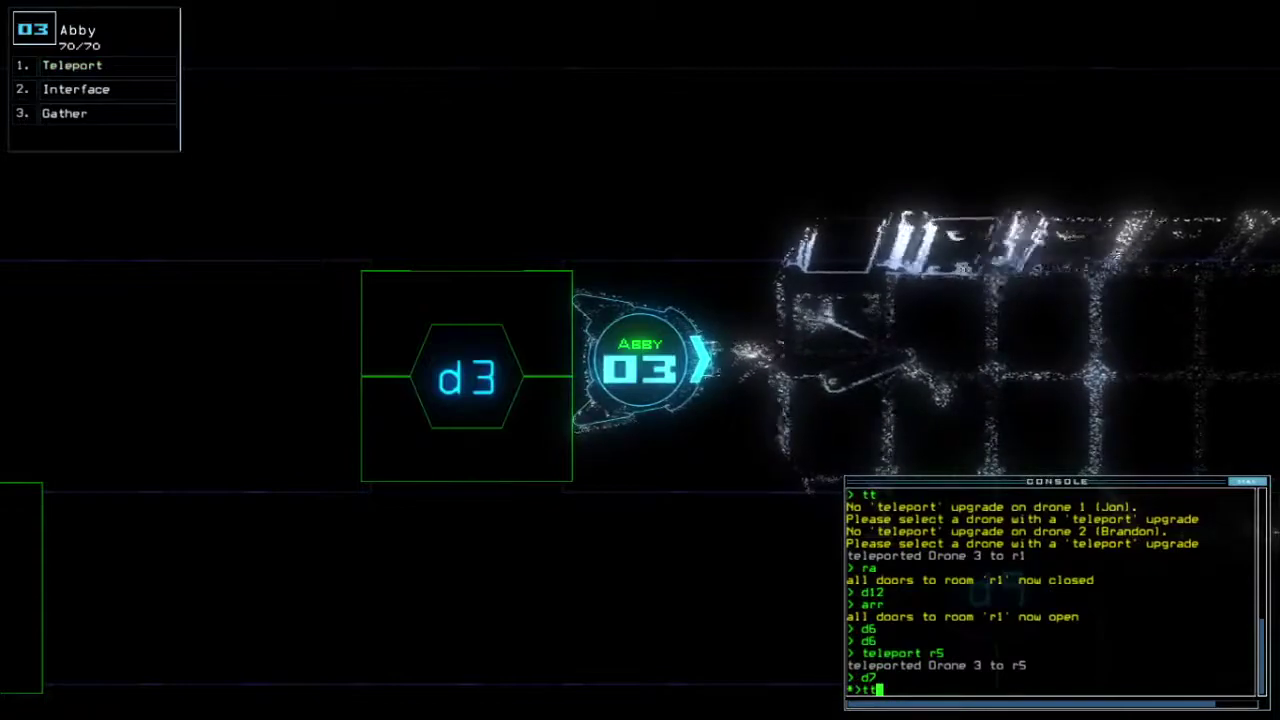
key(Return)
text(cccc)
key(Return)
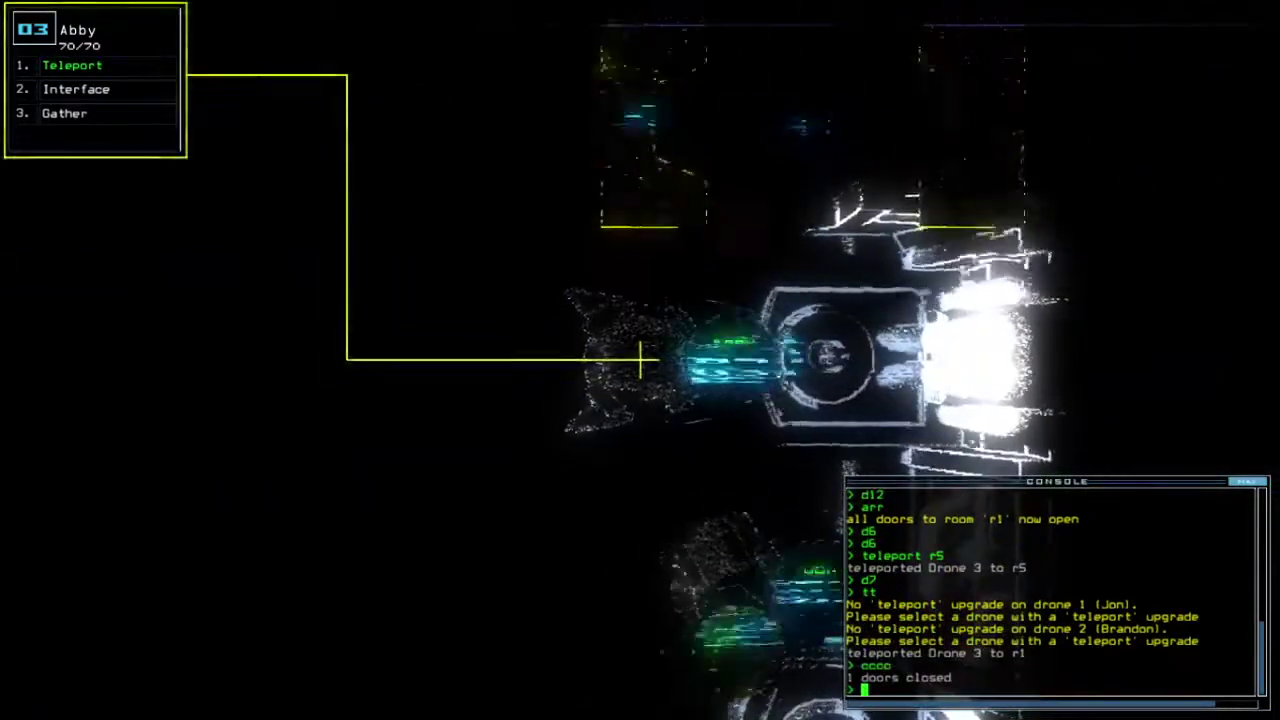
Step: Teleport Abby to room r6 and gather scrap there twice
key(space)
key(space)
text(teleport r)
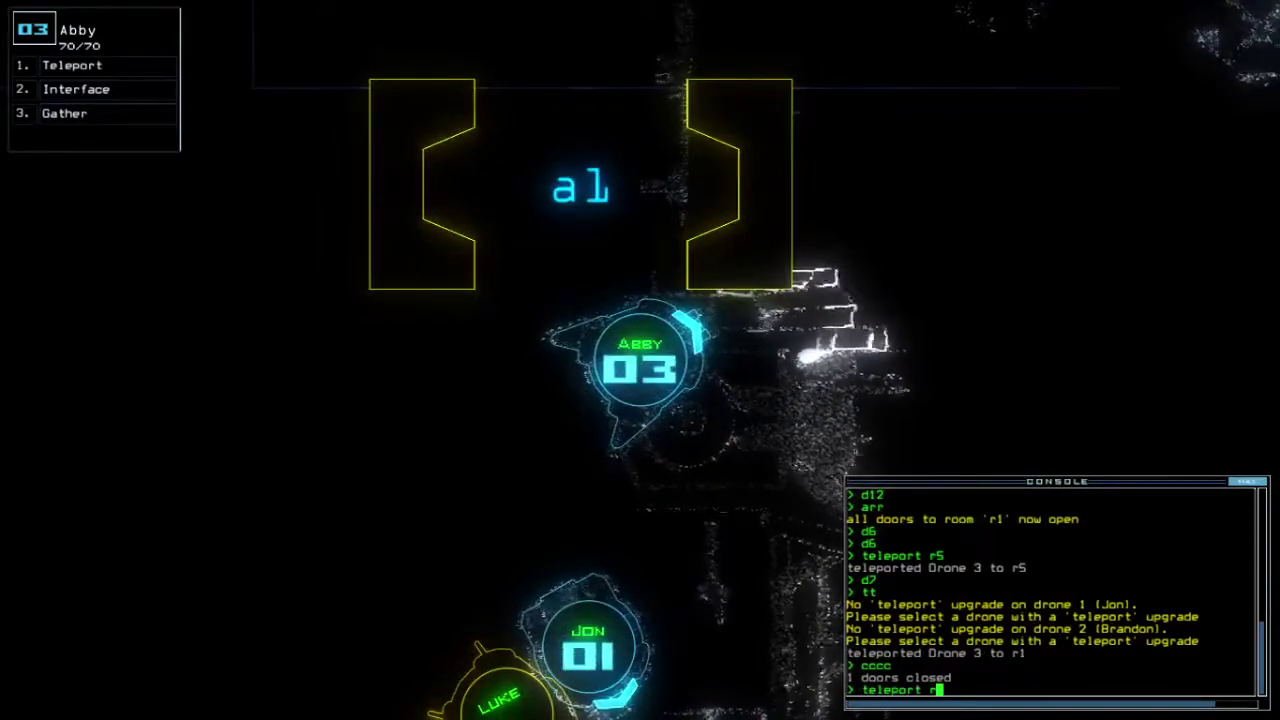
text(6)
key(Return)
text(g)
key(Return)
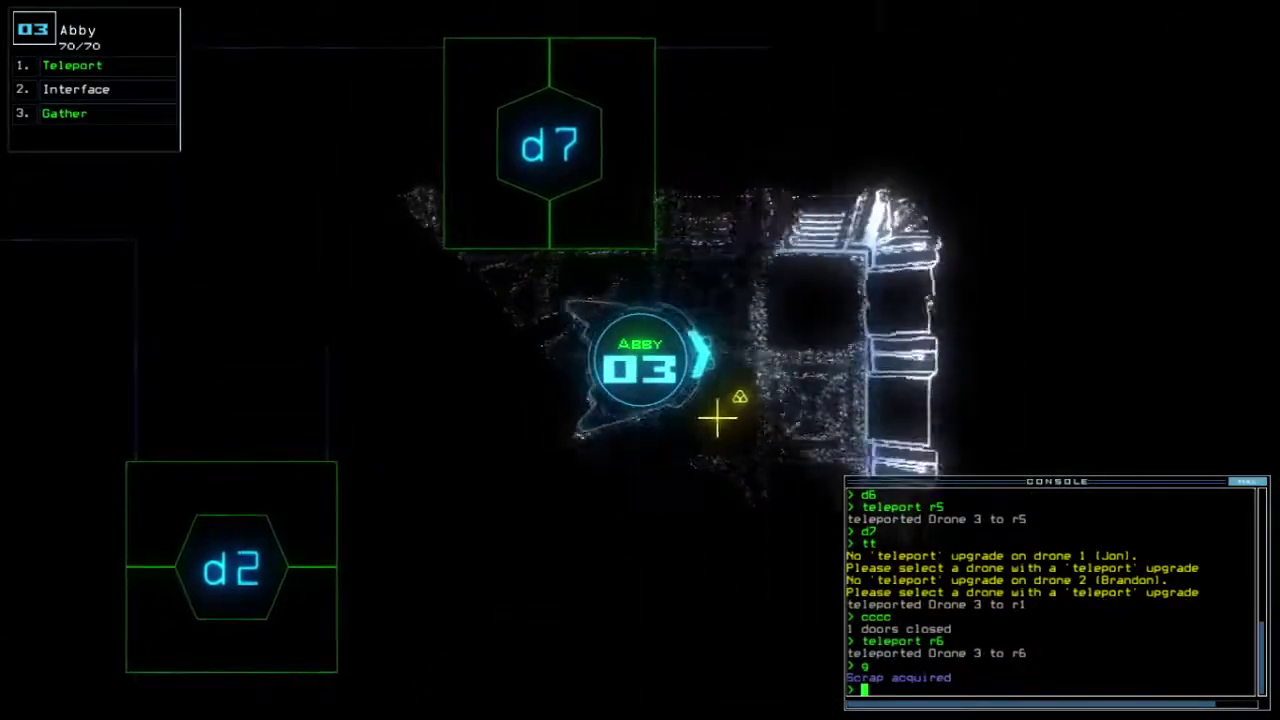
text(g)
key(Return)
text(end)
Step: Recall all drones to the airlock and depart, scoring 845 points
key(Return)
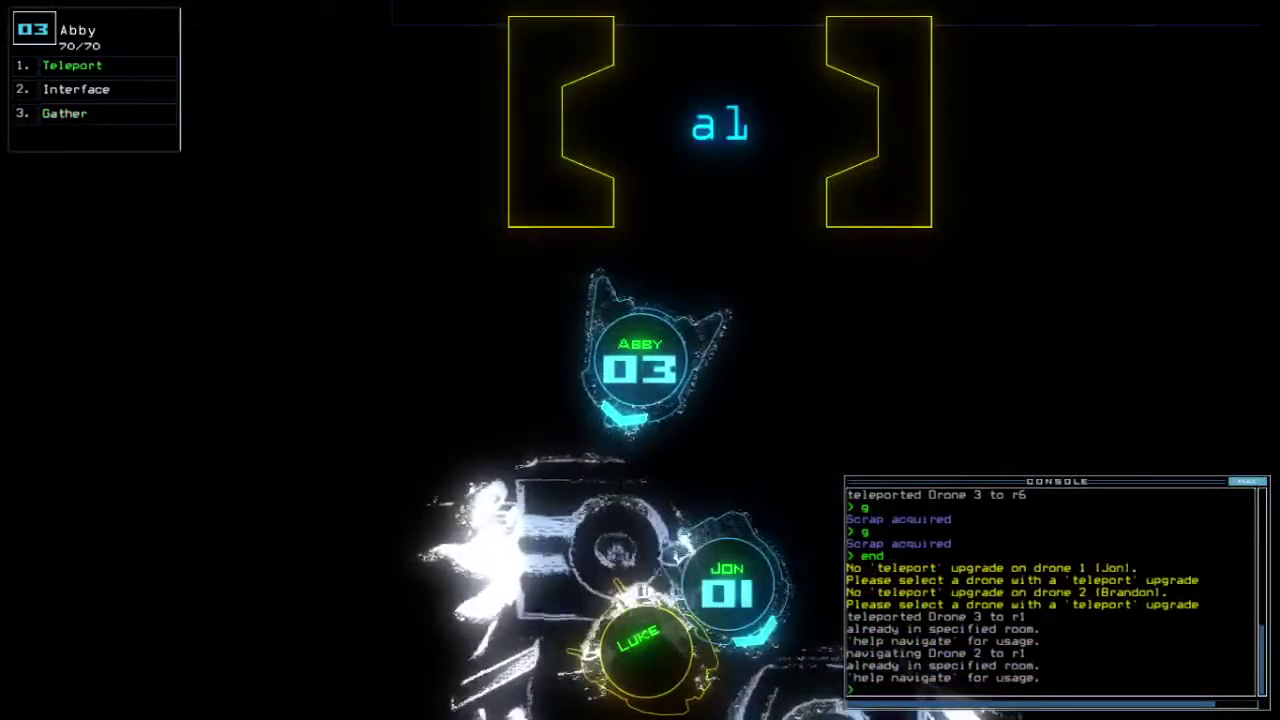
key(space)
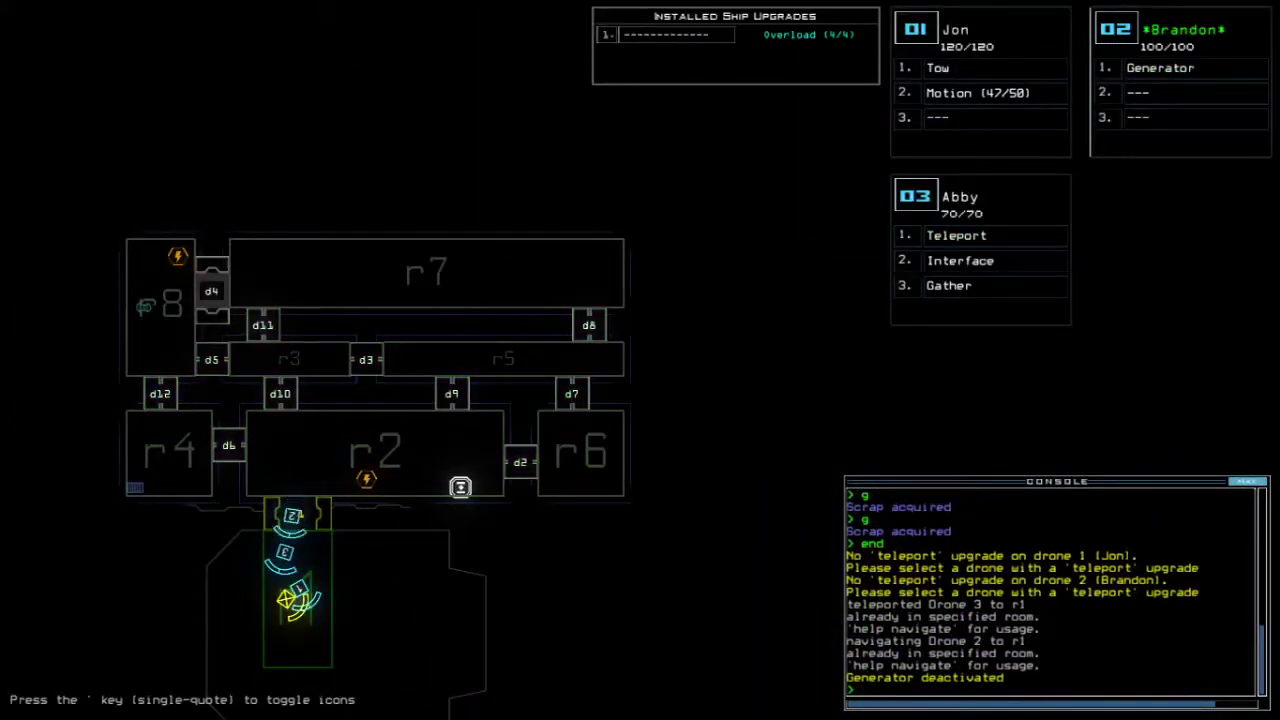
text(out)
key(Return)
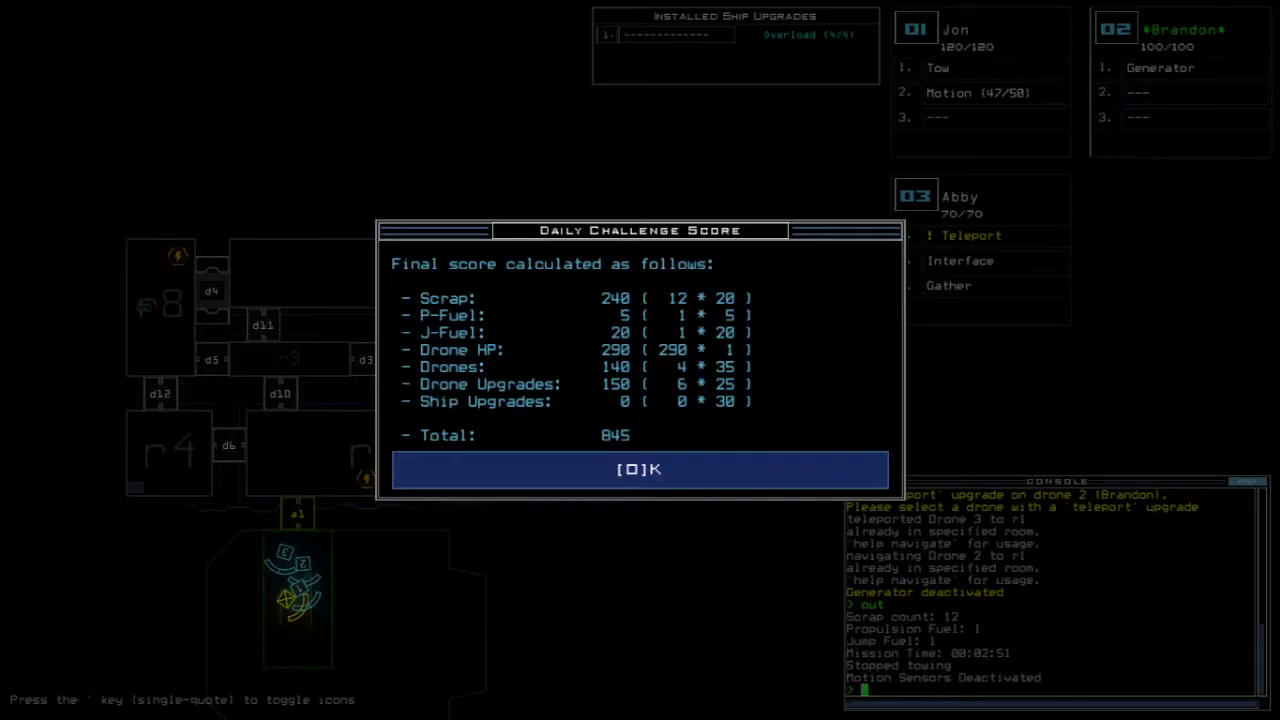
Step: Dismiss the 845-point score to reveal the 02/03/2021 daily leaderboard with this run second
key(o)
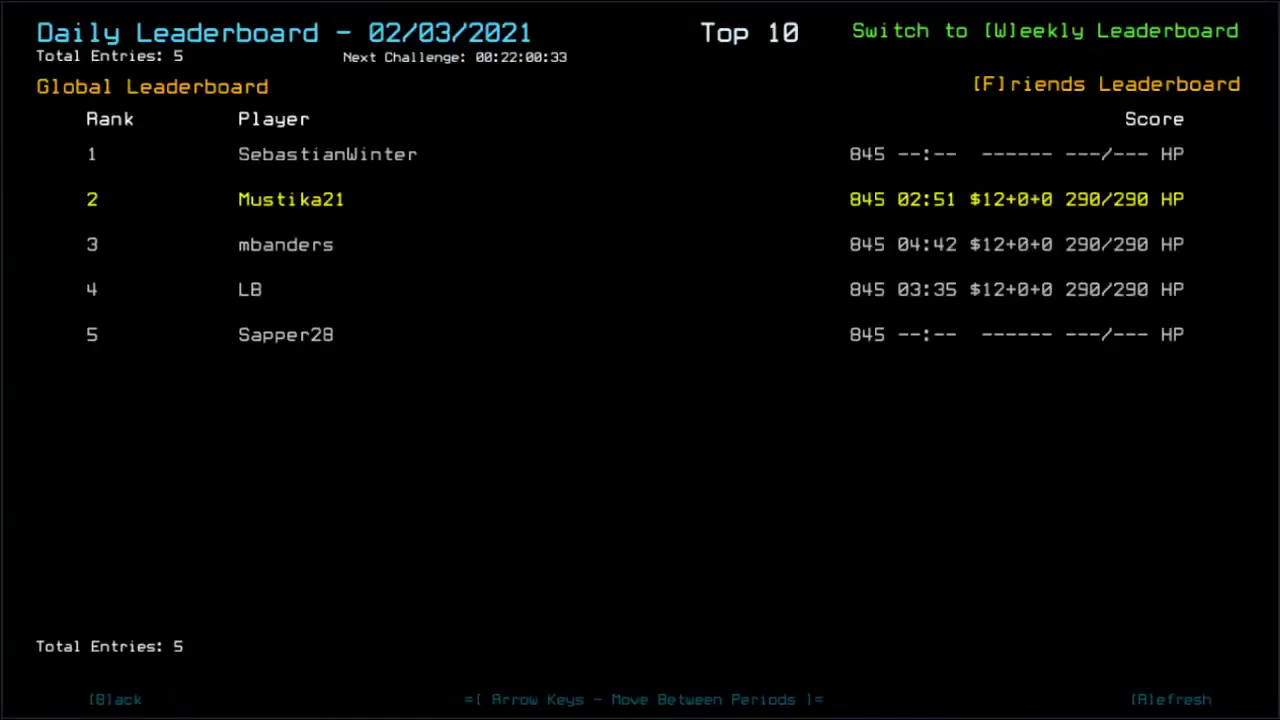